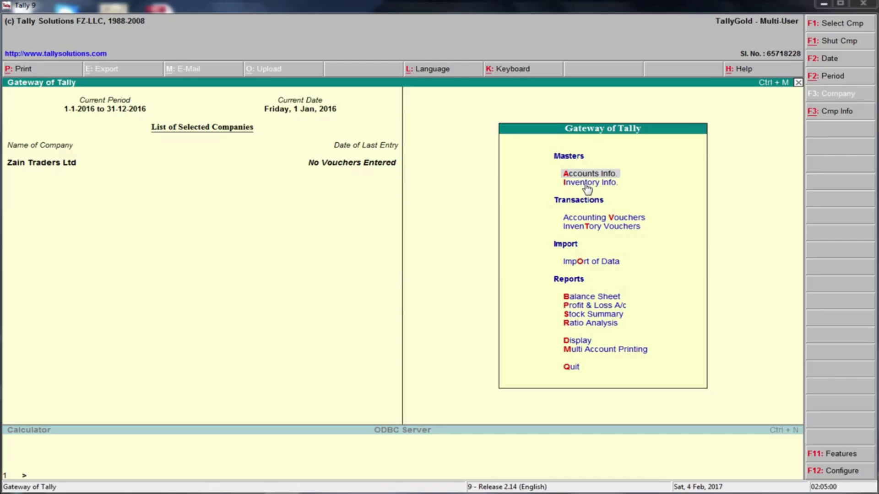
# - Open the Inventory Info. menu for Zain Traders Ltd and move to Stock Items
pyautogui.click(590, 188)
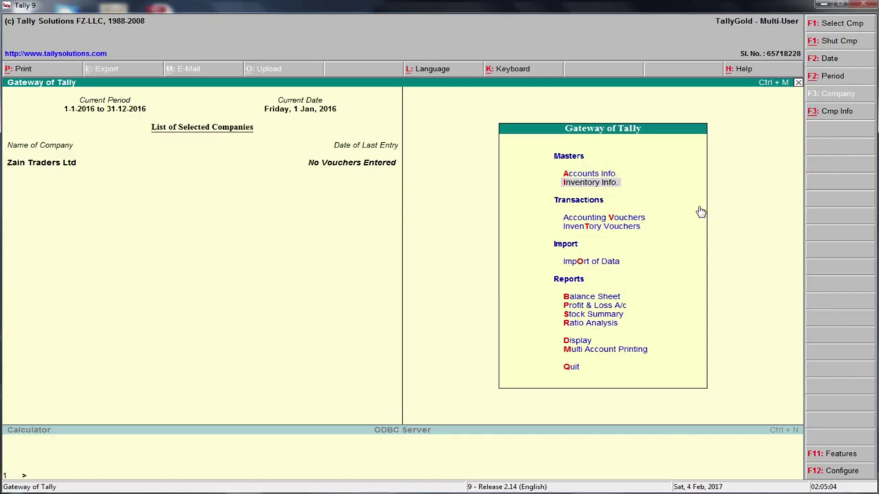
pyautogui.press('Return')
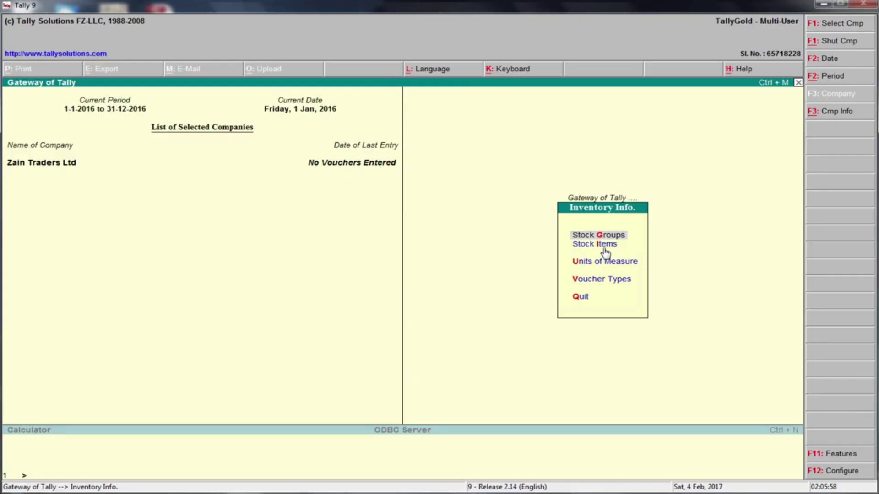
pyautogui.press('Down')
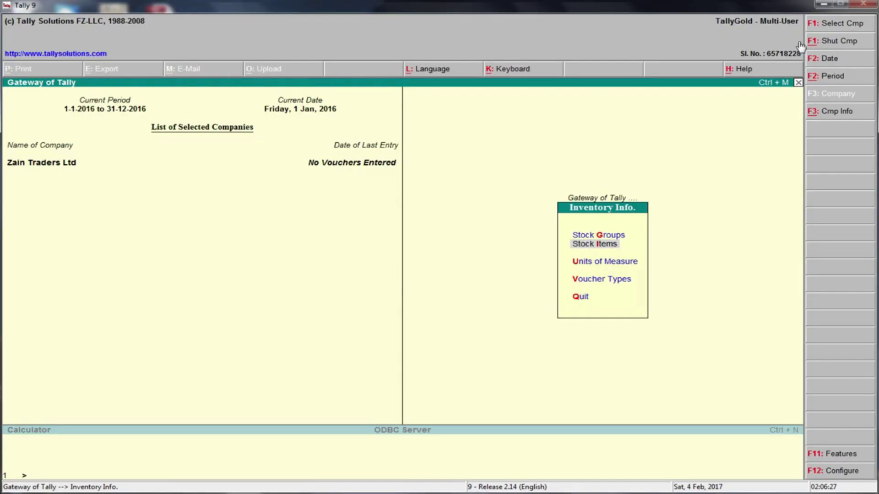
# - Switch to the Zain Traders PDF in Adobe Reader, review the Inventory Details table, and return to Tally
pyautogui.click(824, 5)
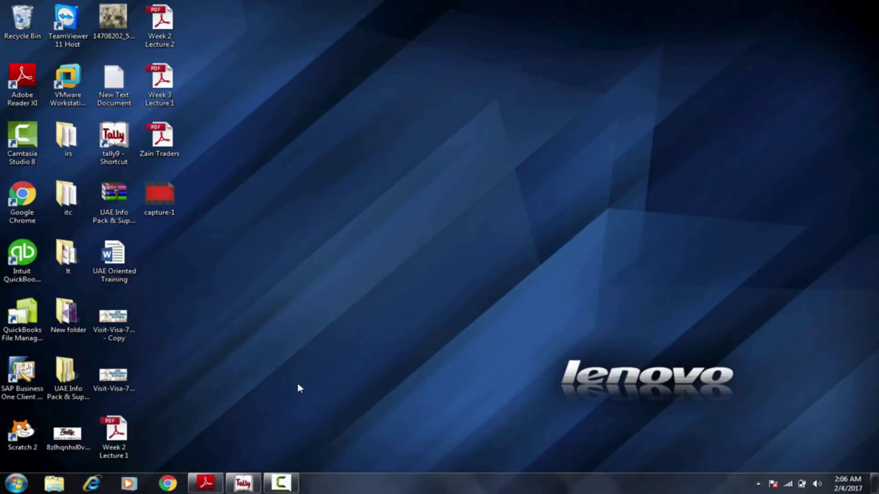
pyautogui.click(206, 483)
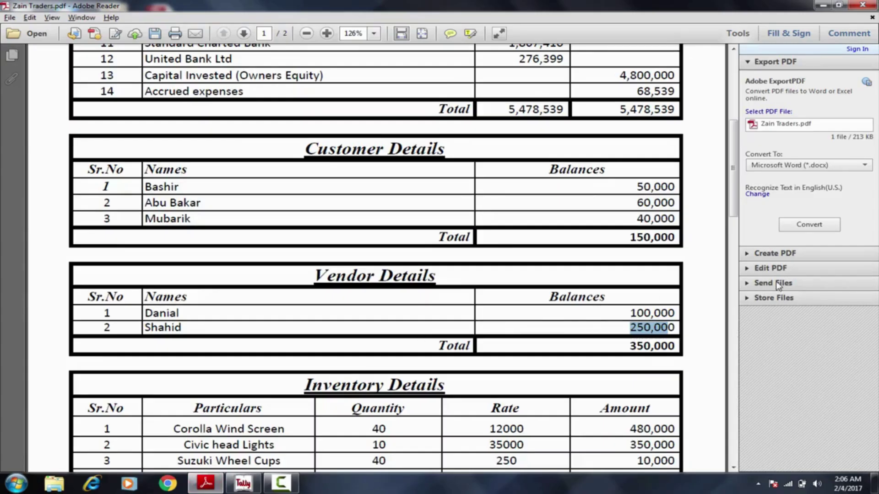
pyautogui.moveTo(733, 185); pyautogui.dragTo(739, 220)
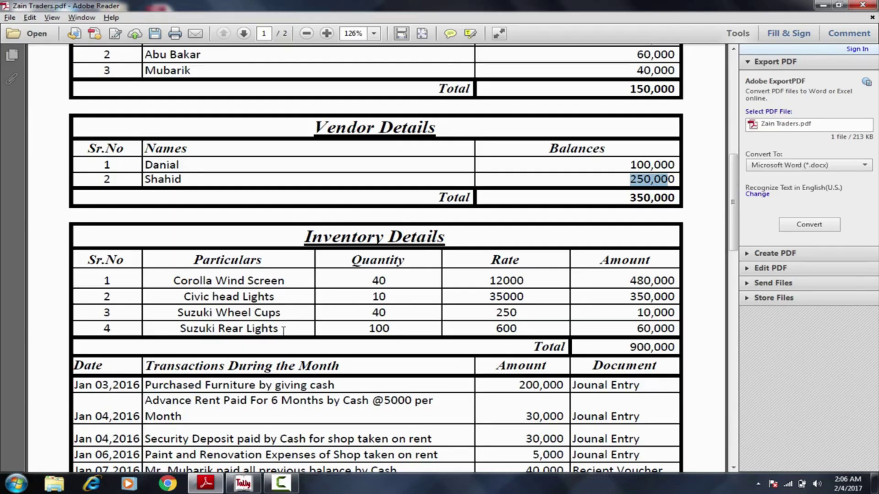
pyautogui.click(246, 488)
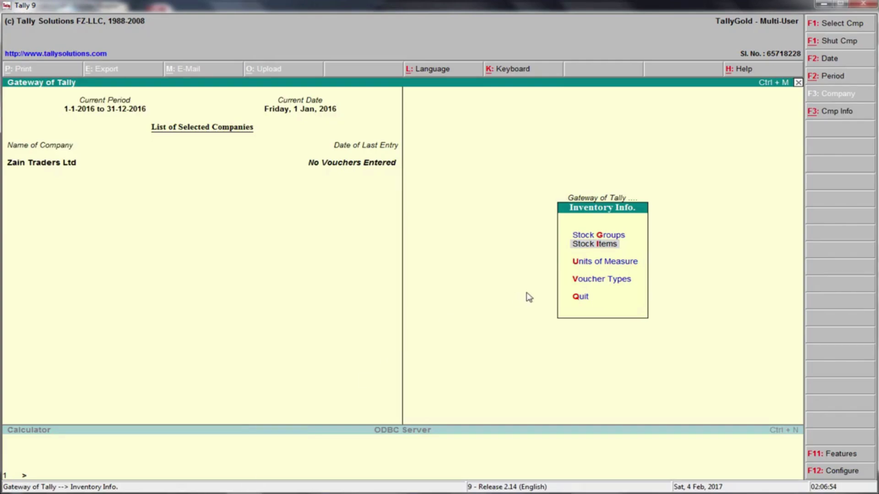
# - Create a single stock group named Car Parts under Primary, with adding of item quantities set to No
pyautogui.press('Up')
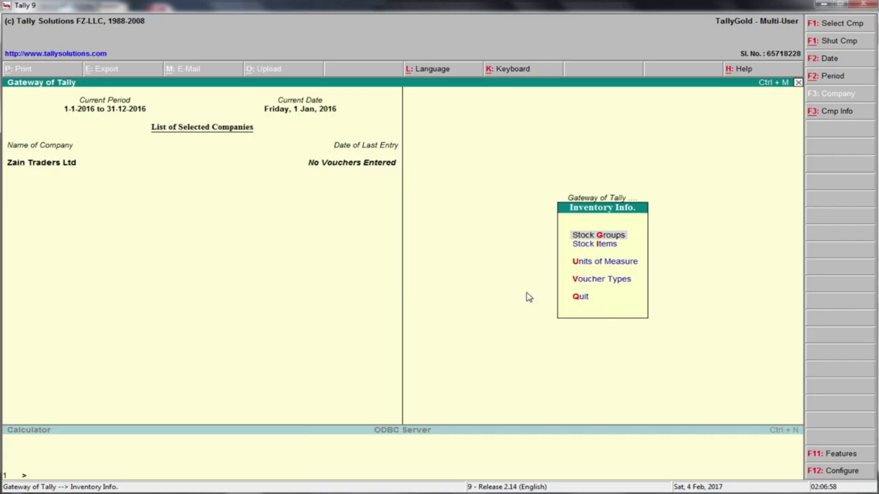
pyautogui.press('Return')
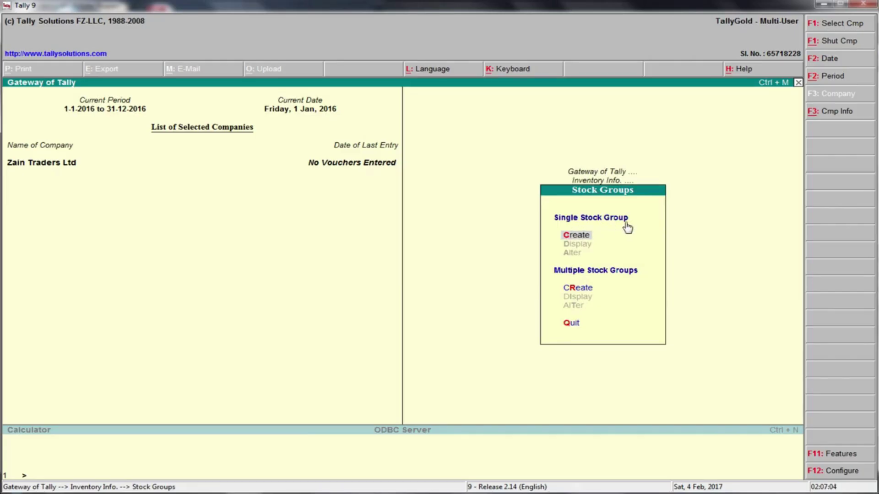
pyautogui.click(589, 239)
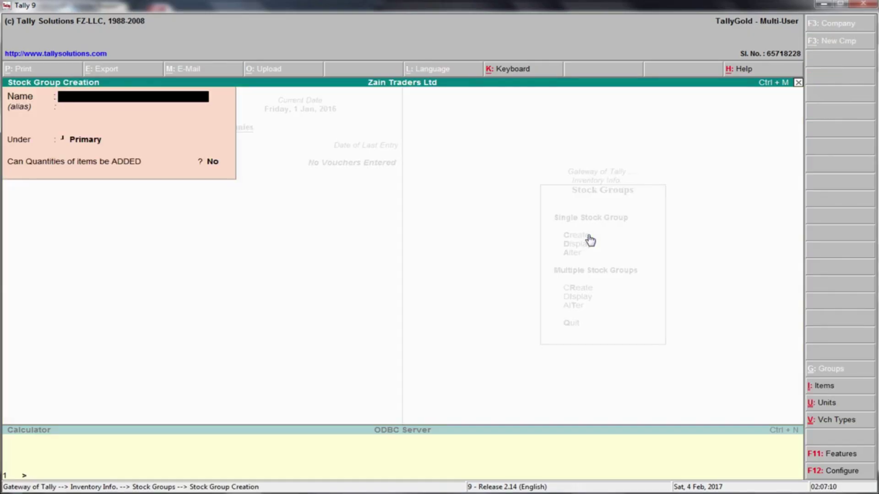
pyautogui.write('Car Parts')
pyautogui.press('Return')
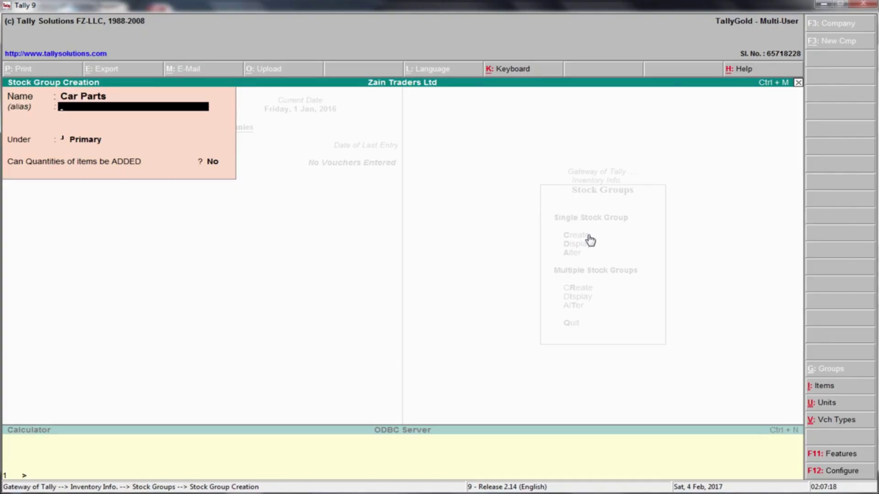
pyautogui.press('Return')
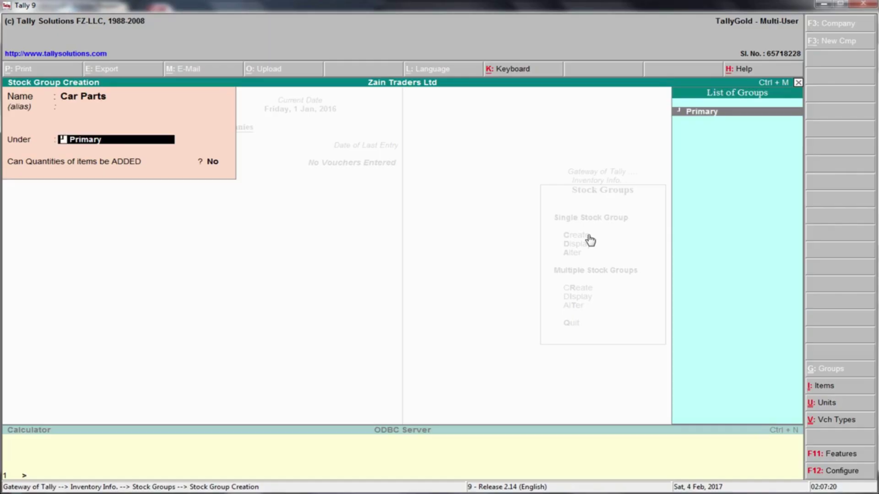
pyautogui.press('Return')
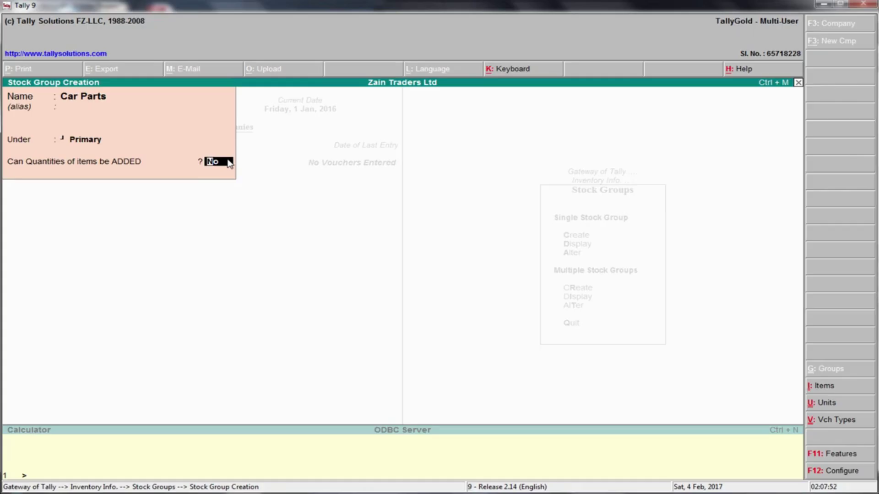
pyautogui.press('Return')
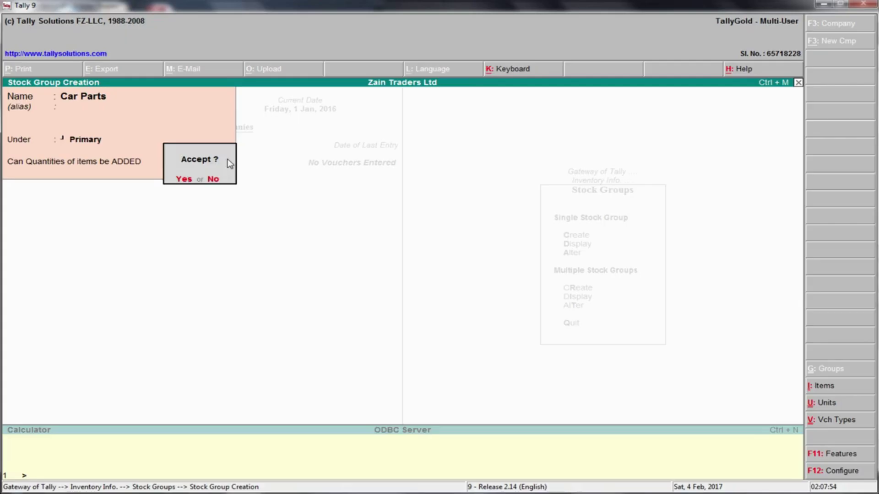
pyautogui.press('Return')
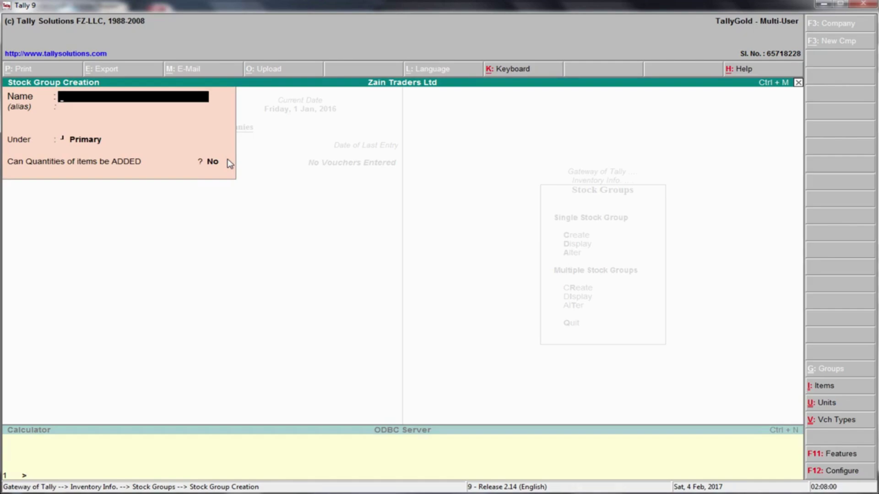
pyautogui.write('Decoration Parts')
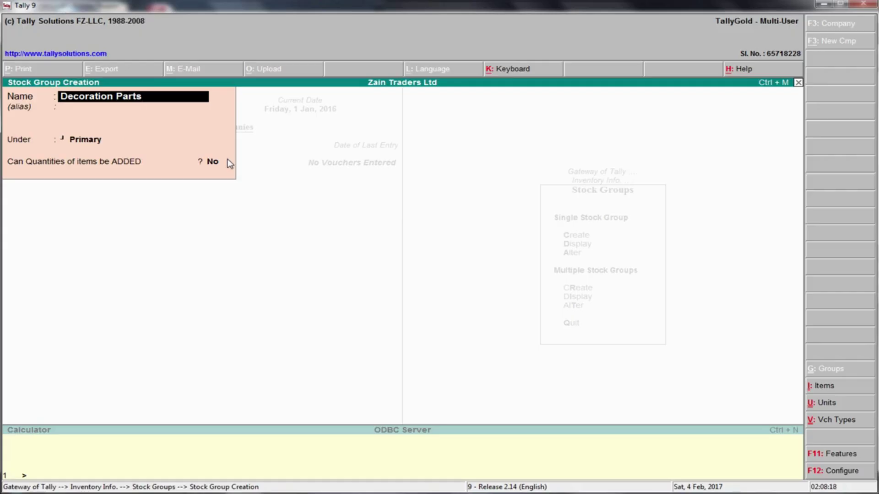
pyautogui.press('Return')
pyautogui.press('Return')
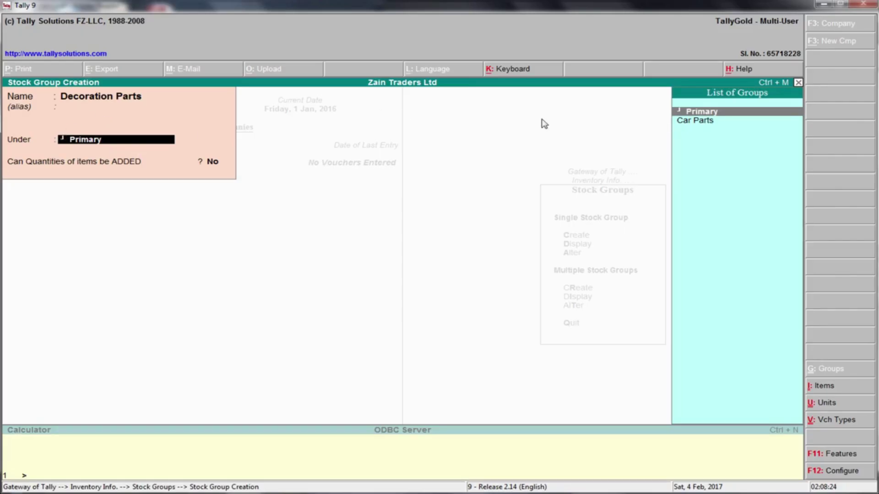
pyautogui.click(695, 122)
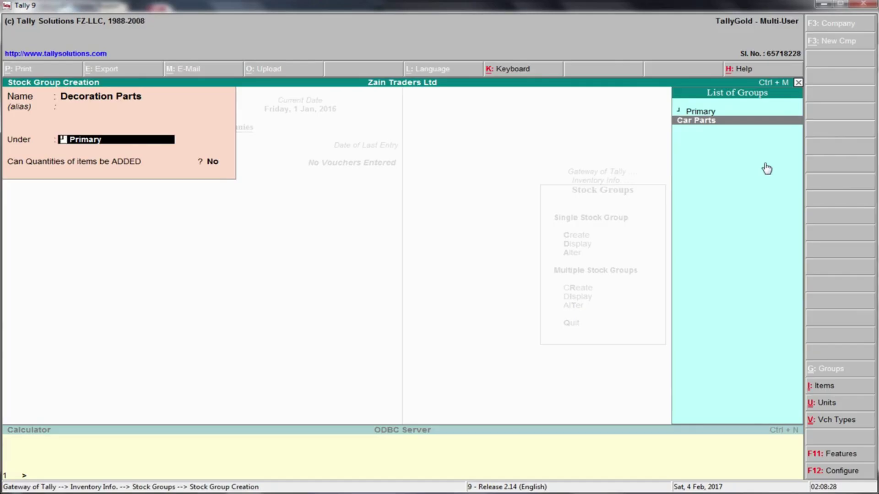
pyautogui.press('Return')
pyautogui.press('BackSpace')
pyautogui.press('Escape')
pyautogui.press('y')
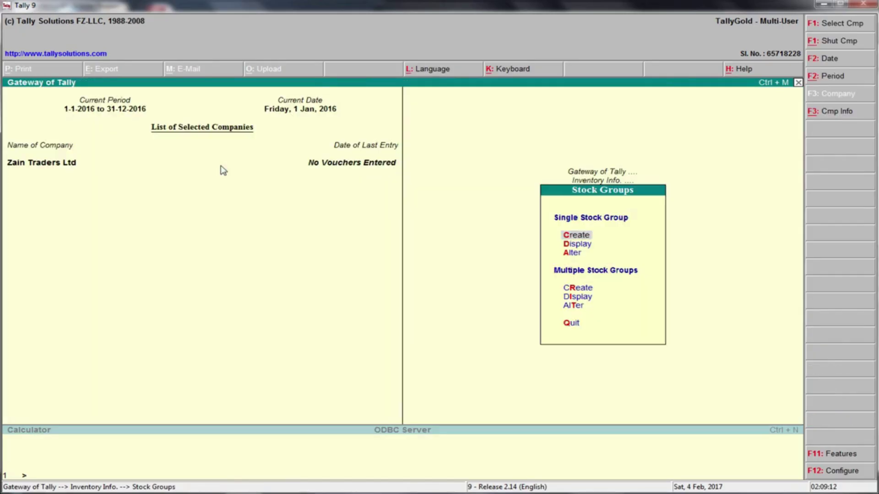
# - Display the Car Parts stock group's details, and return to the Inventory Info. menu
pyautogui.press('Down')
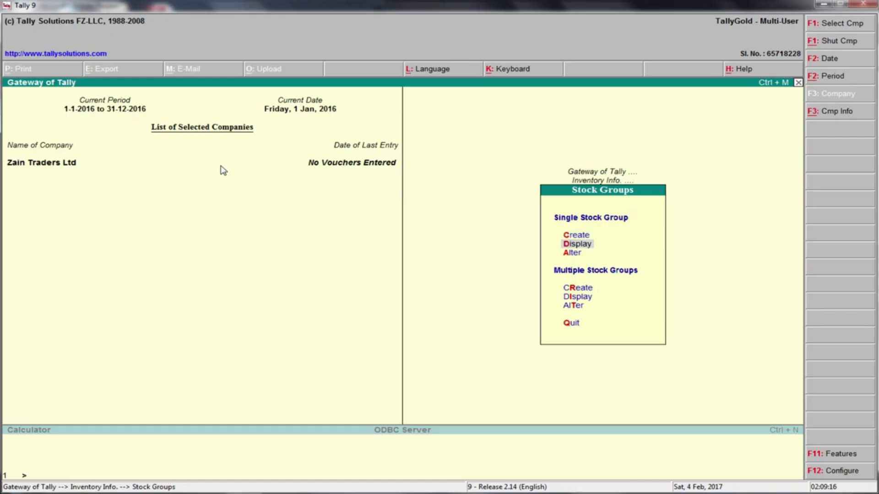
pyautogui.press('Return')
pyautogui.press('Return')
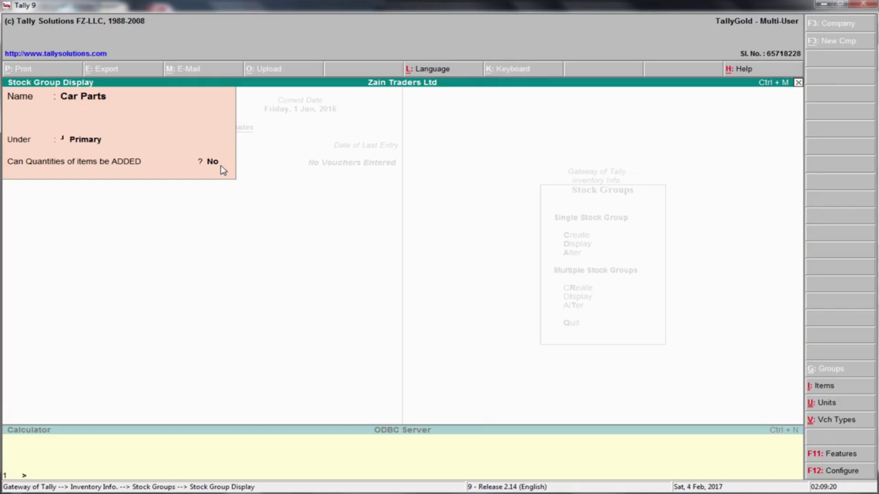
pyautogui.press('Escape')
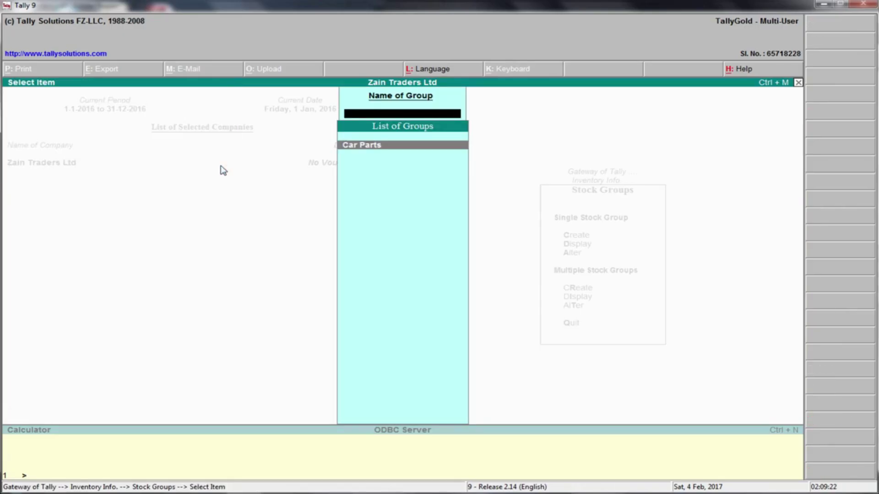
pyautogui.press('Escape')
pyautogui.press('Escape')
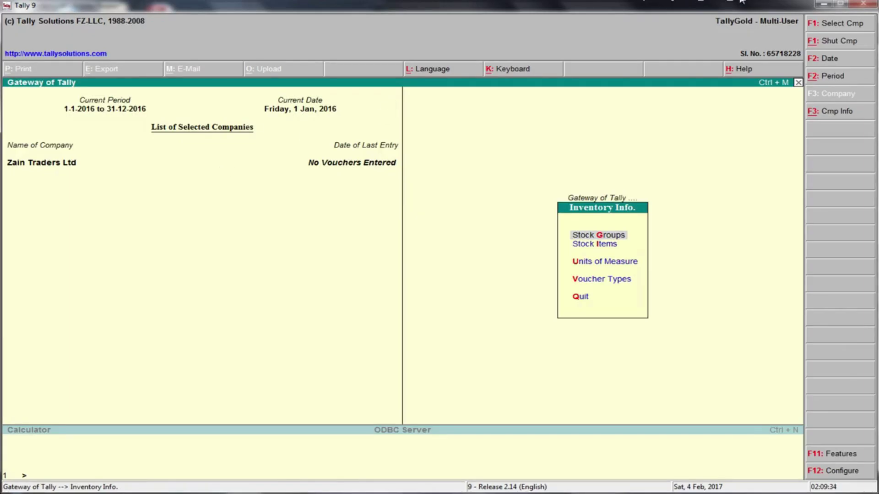
# - Switch to the Zain Traders PDF in Adobe Reader, examine the item names under Inventory Details, and return to Tally
pyautogui.click(823, 4)
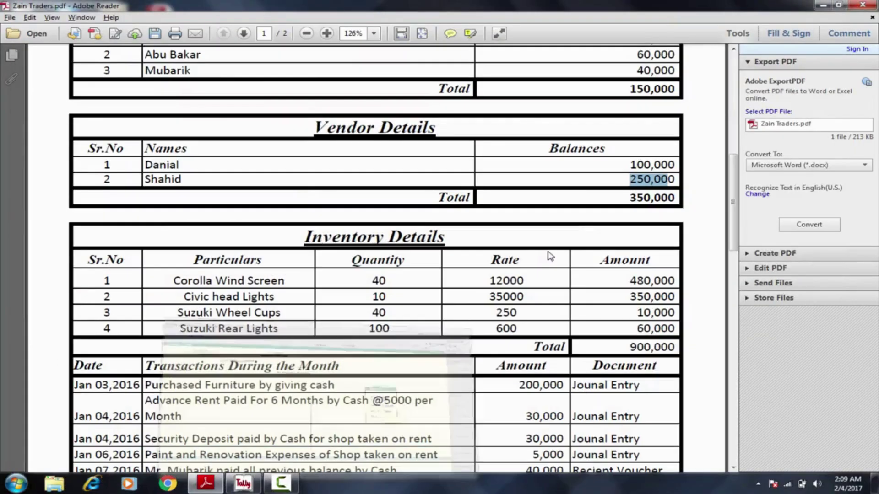
pyautogui.click(281, 483)
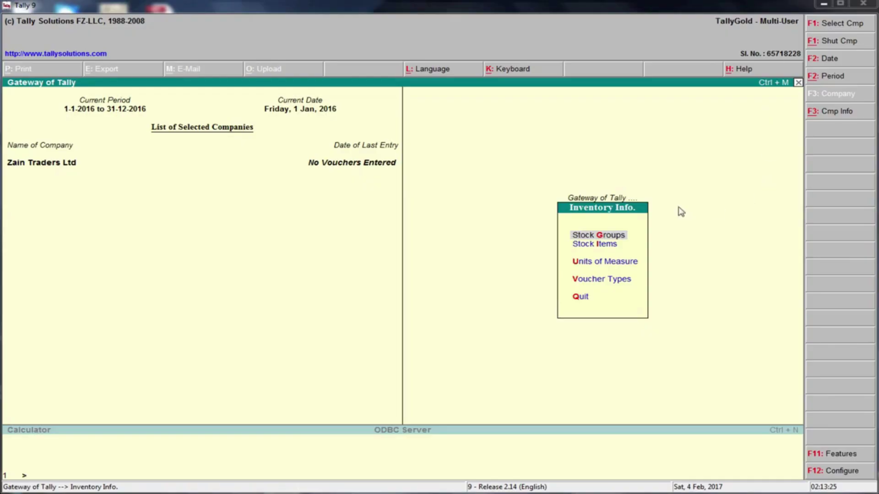
pyautogui.click(824, 3)
pyautogui.click(206, 483)
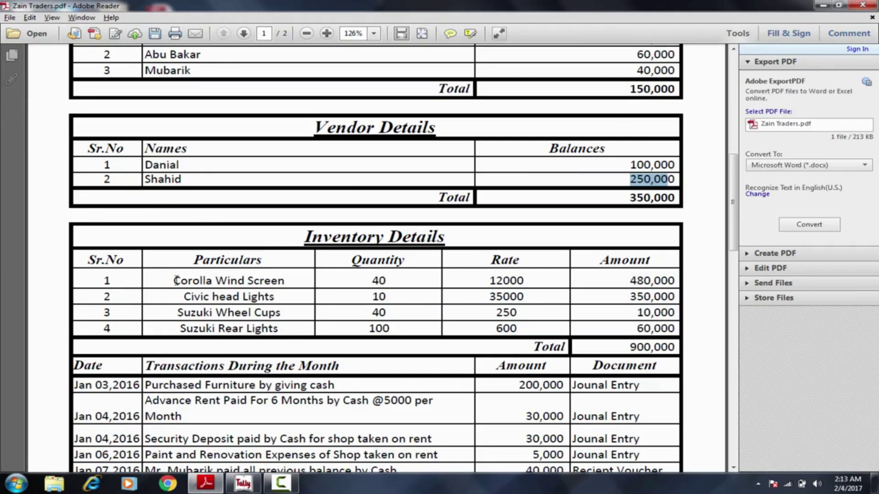
pyautogui.click(177, 280)
pyautogui.moveTo(177, 280); pyautogui.dragTo(280, 328)
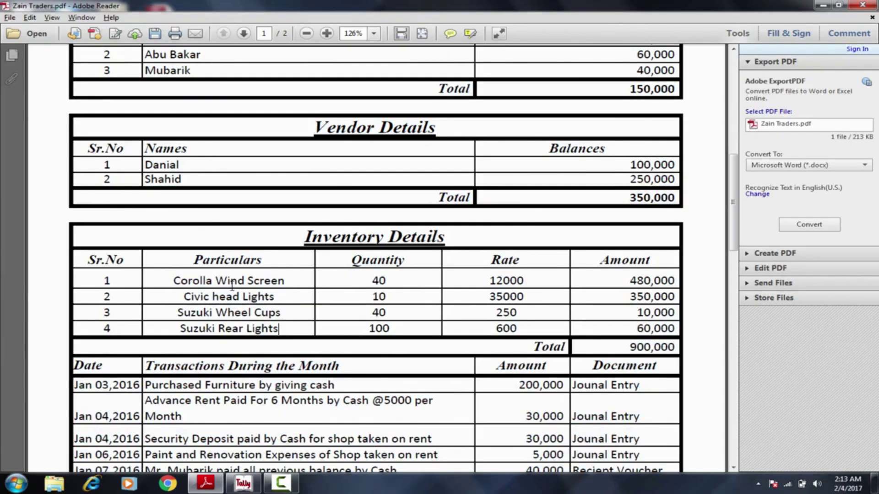
pyautogui.moveTo(174, 280); pyautogui.dragTo(294, 281)
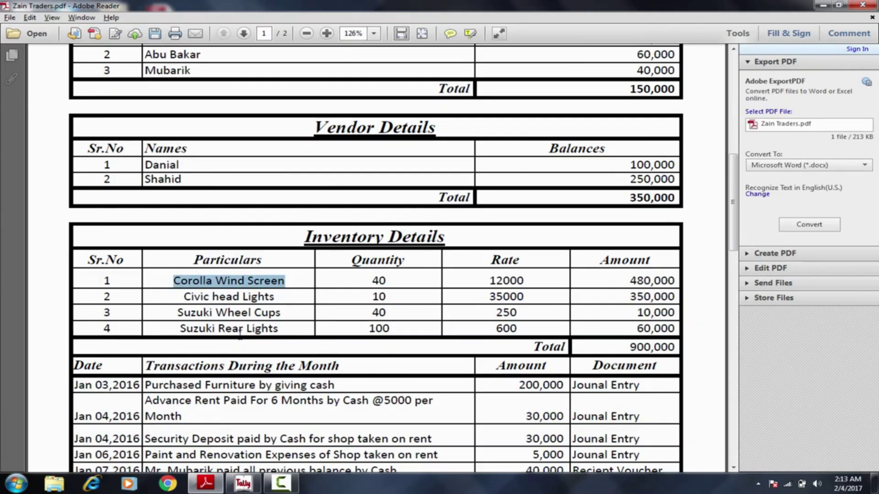
pyautogui.click(243, 484)
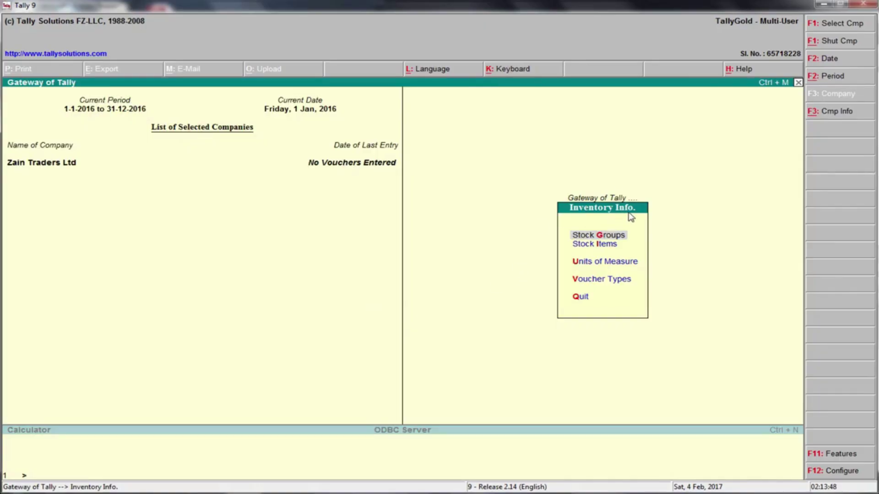
# - Start creating multiple stock items with Car Parts as the group they belong to
pyautogui.press('Escape')
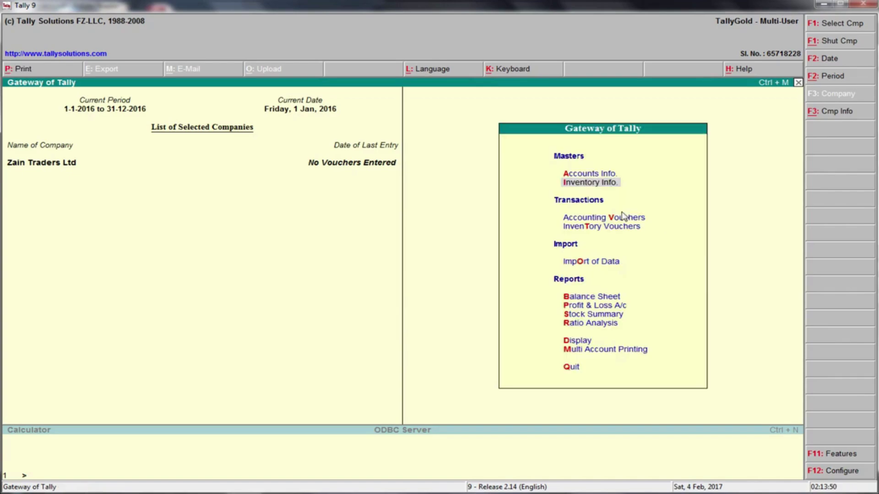
pyautogui.click(593, 184)
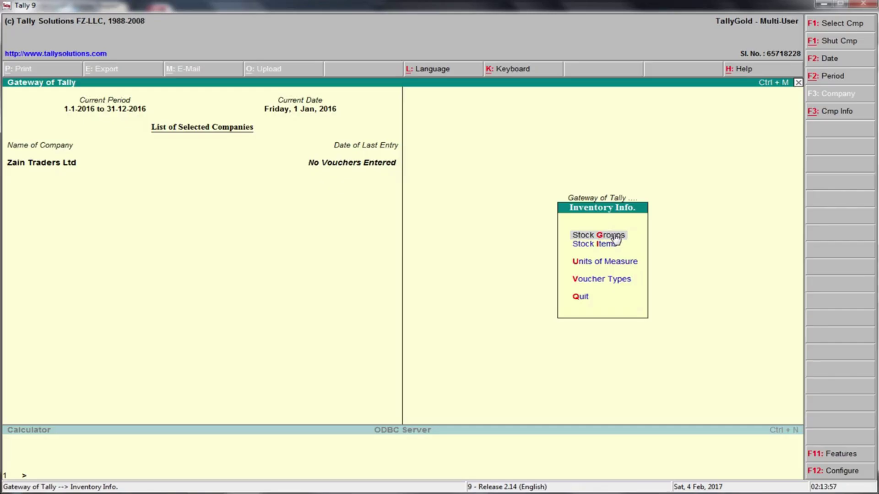
pyautogui.click(589, 250)
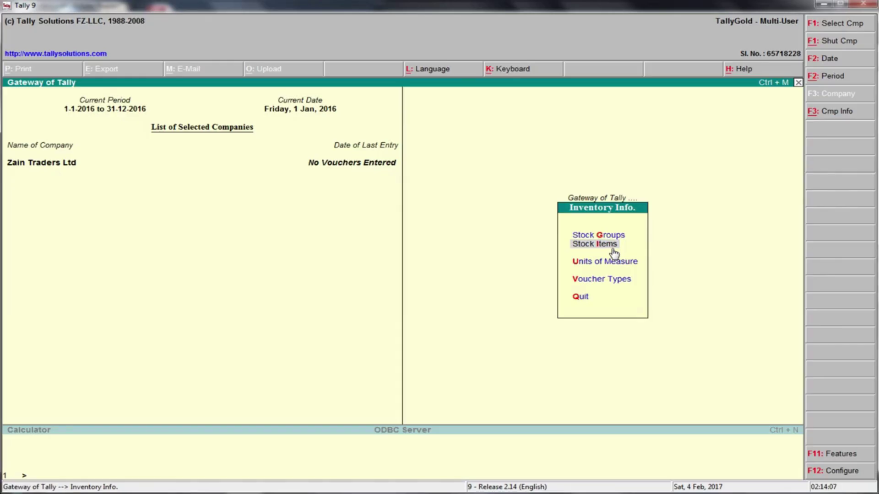
pyautogui.click(613, 251)
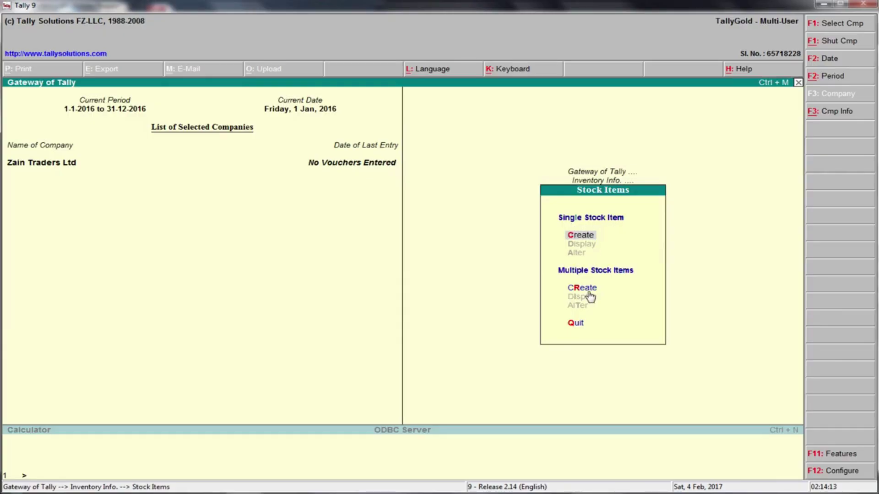
pyautogui.press('Down')
pyautogui.press('Return')
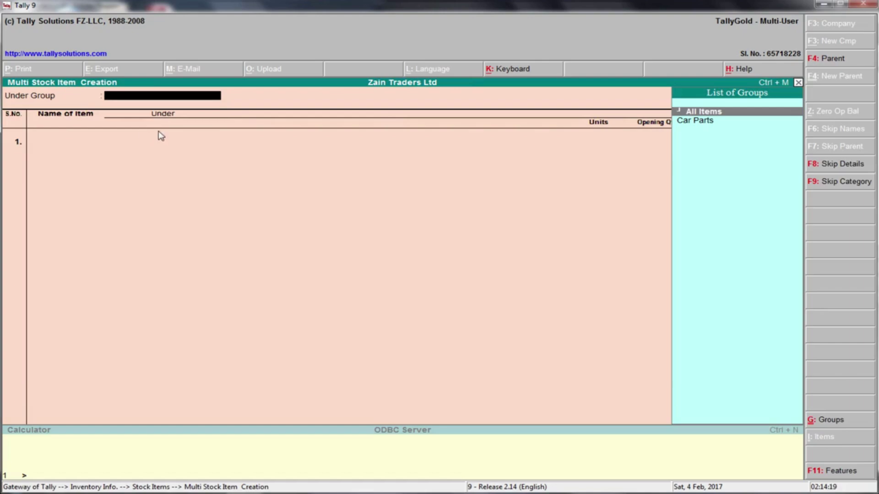
pyautogui.click(707, 124)
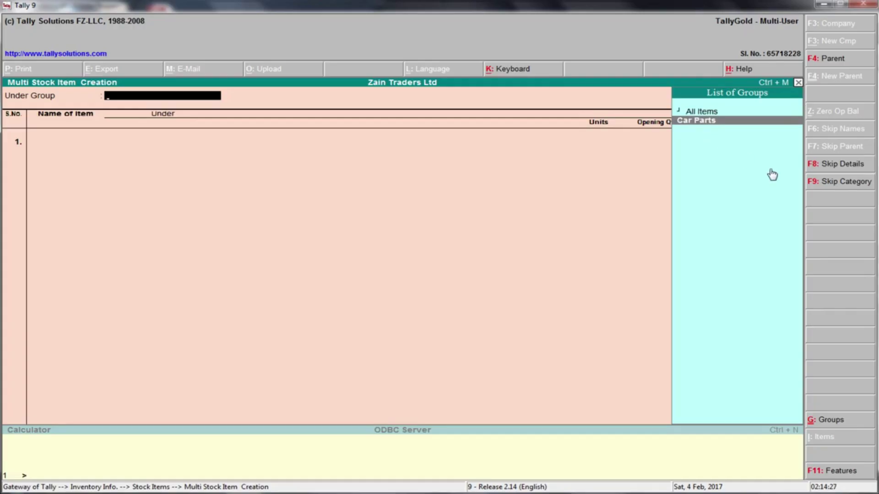
pyautogui.press('Return')
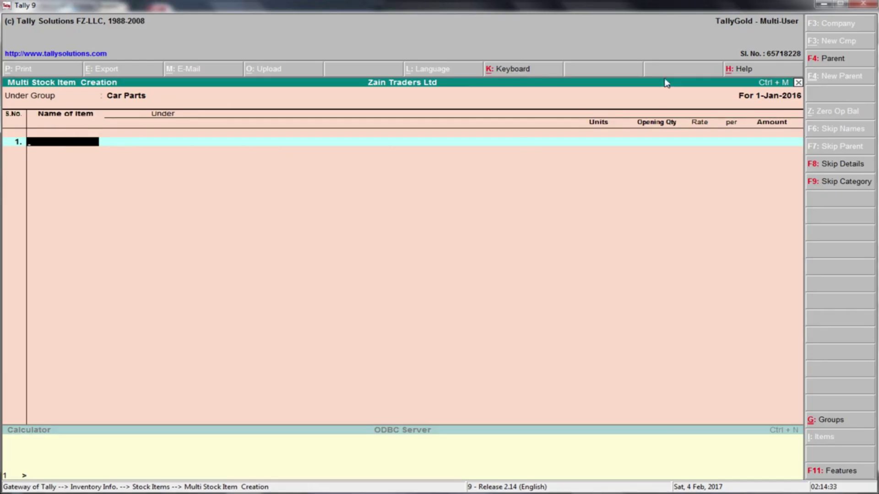
# - Check the first item in the Zain Traders PDF, return to Tally, and add Corolla Wind Screen as the first item under Car Parts
pyautogui.click(822, 5)
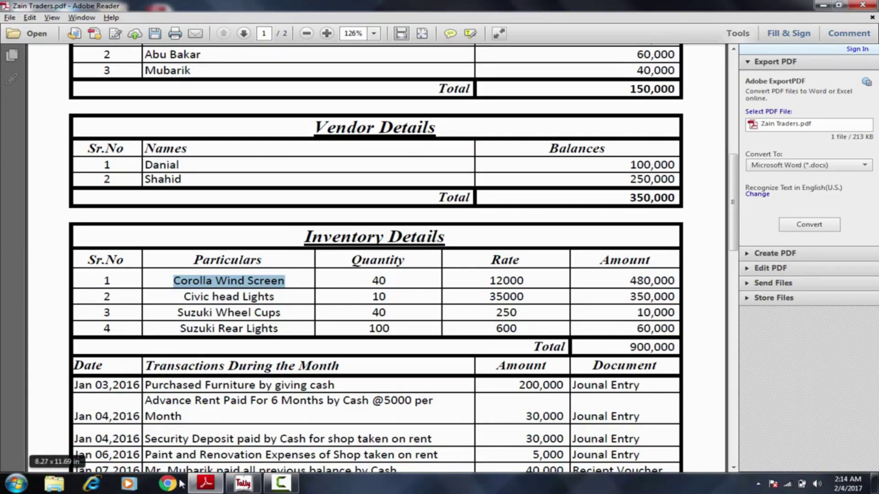
pyautogui.click(243, 483)
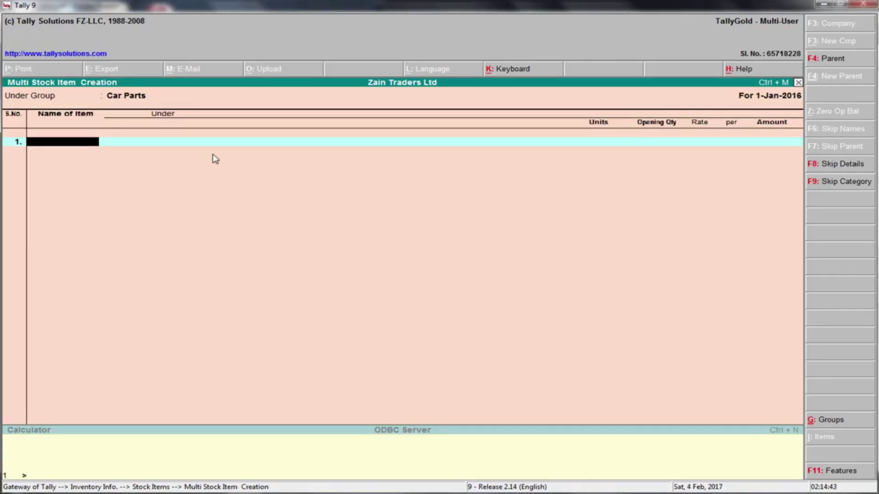
pyautogui.hotkey('ctrl', 'alt', 'v')
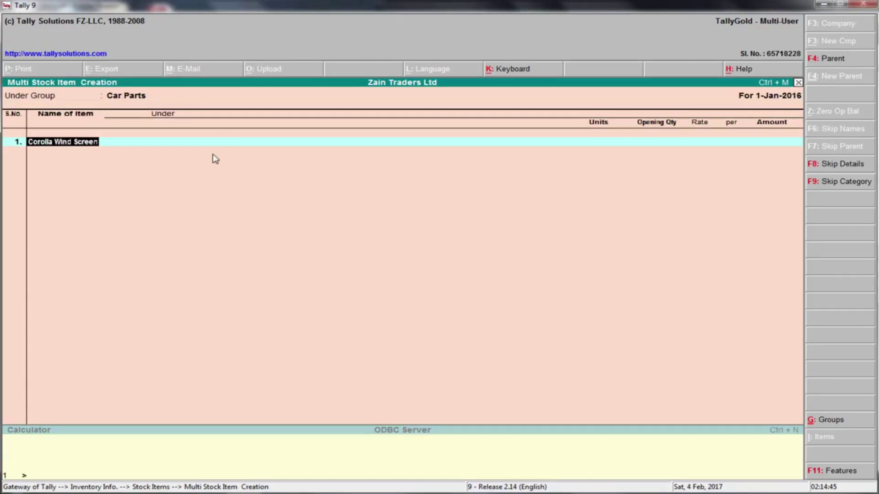
pyautogui.press('Return')
pyautogui.press('Return')
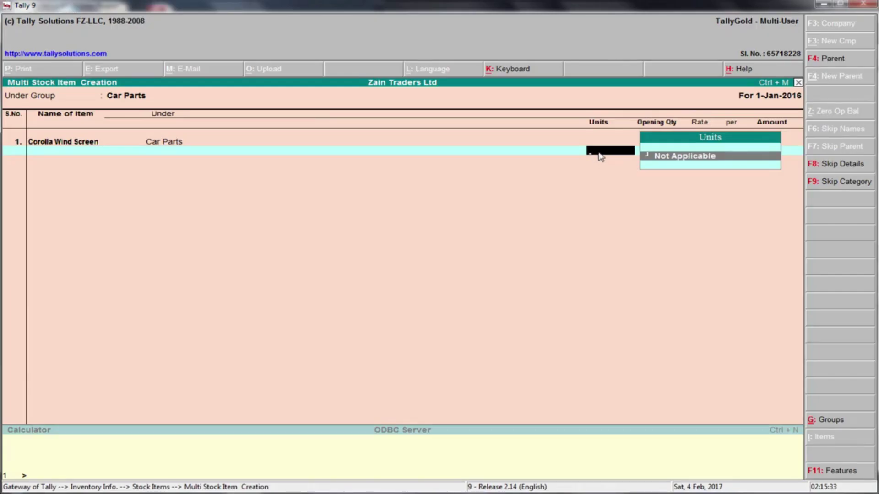
# - Create a simple unit with symbol E, formal name Each and 0 decimal places for the Corolla Wind Screen item
pyautogui.hotkey('alt', 'c')
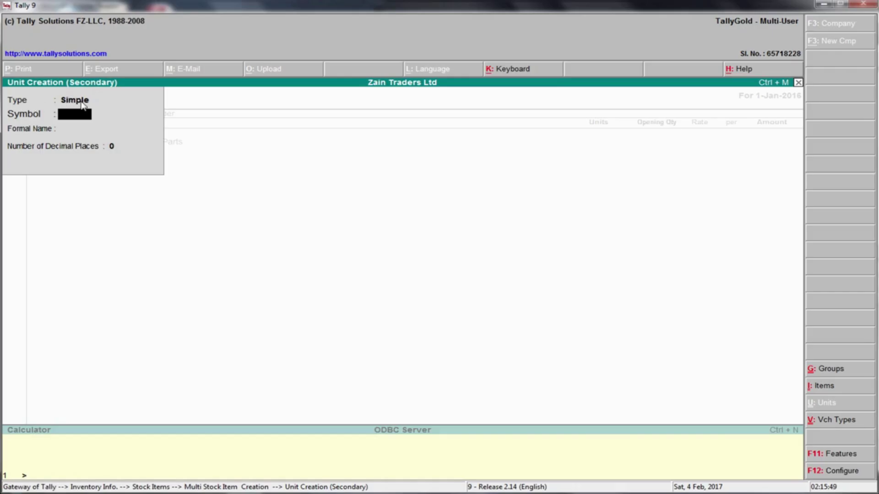
pyautogui.click(83, 105)
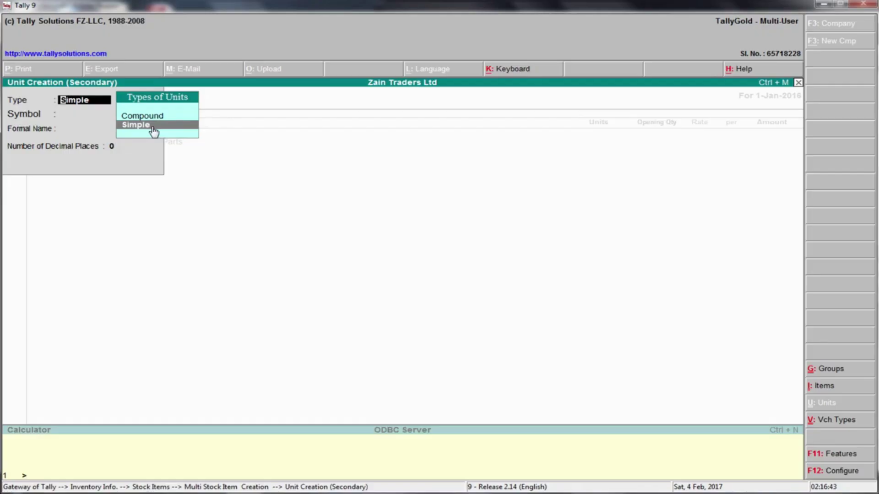
pyautogui.click(152, 128)
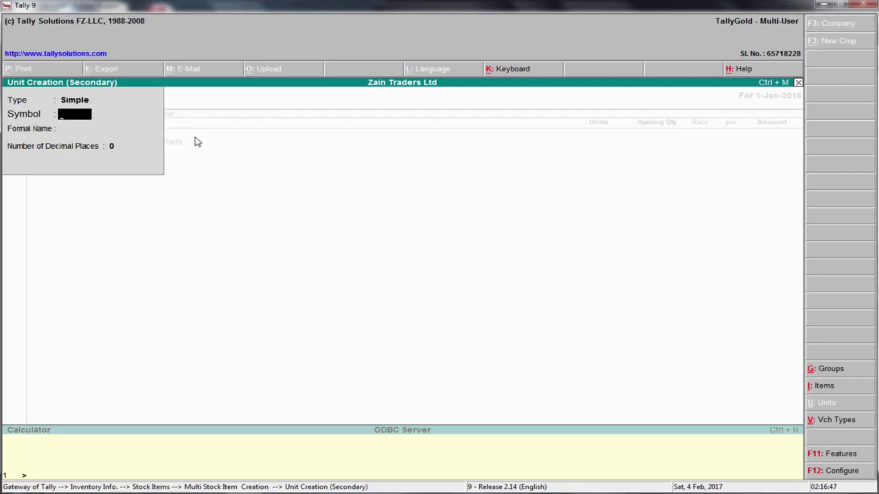
pyautogui.write('E')
pyautogui.press('Return')
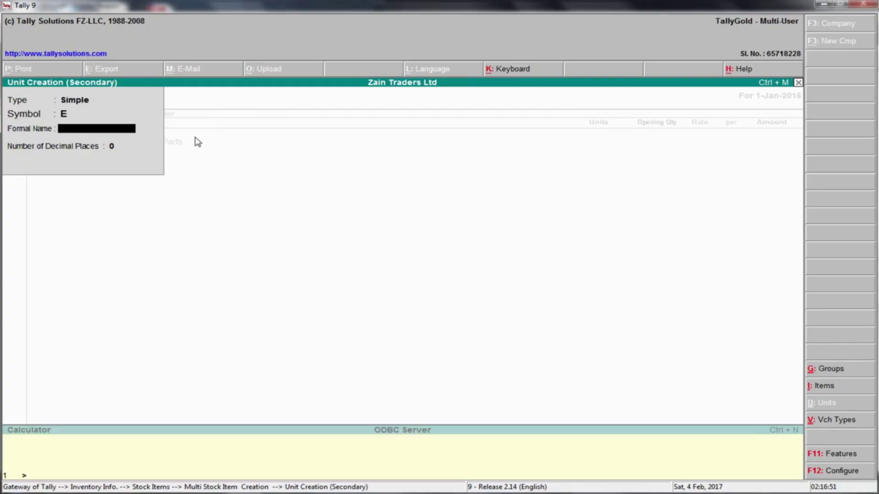
pyautogui.write('Each')
pyautogui.press('Return')
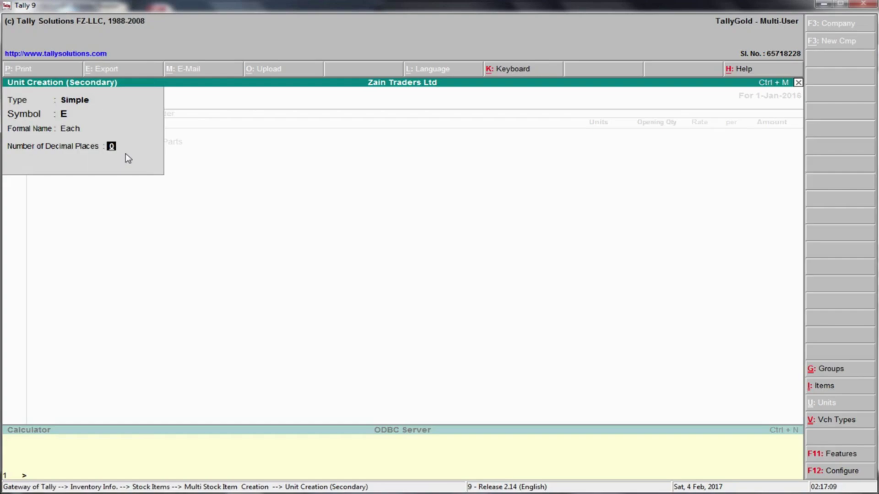
pyautogui.press('Return')
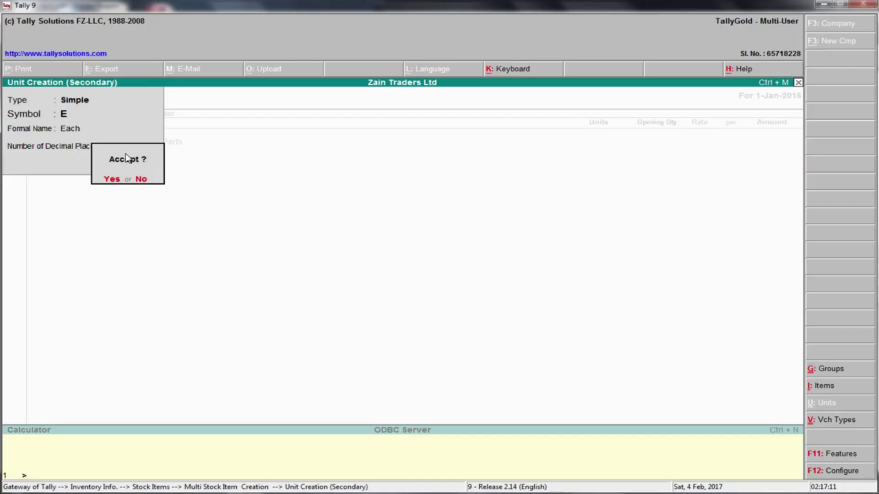
pyautogui.press('Return')
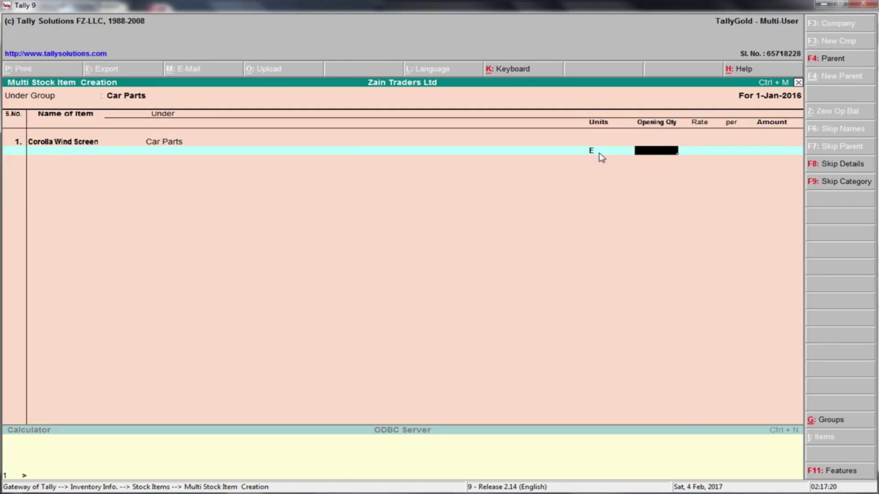
# - Switch to the Zain Traders PDF in Adobe Reader, examine the Corolla Wind Screen quantity, rate and amount, and return to Tally
pyautogui.click(822, 5)
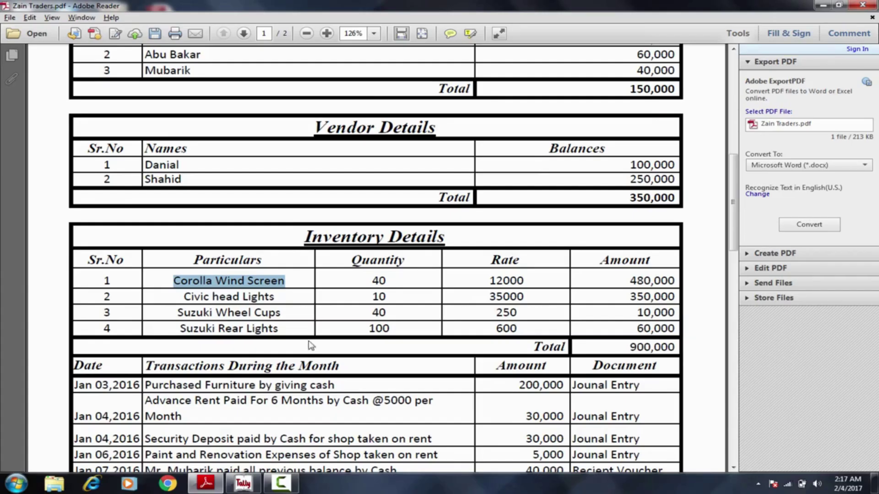
pyautogui.click(247, 486)
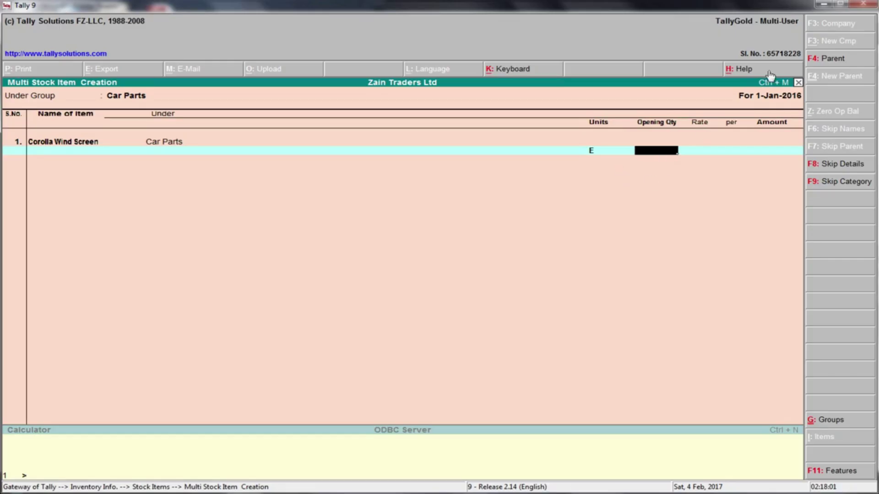
pyautogui.click(821, 5)
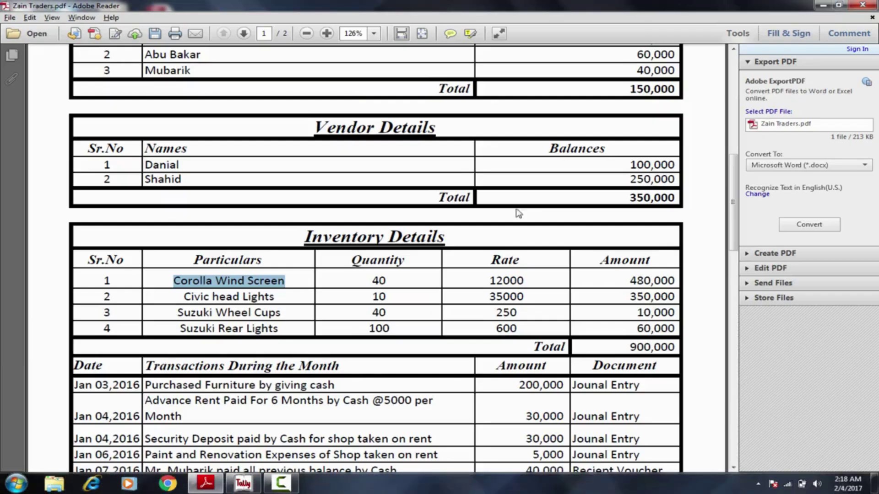
pyautogui.moveTo(370, 284); pyautogui.dragTo(391, 283)
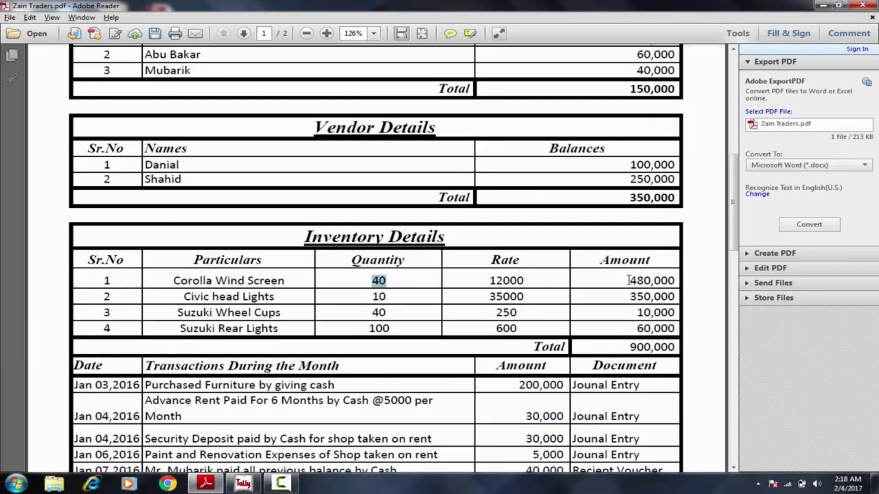
pyautogui.moveTo(629, 281); pyautogui.dragTo(676, 282)
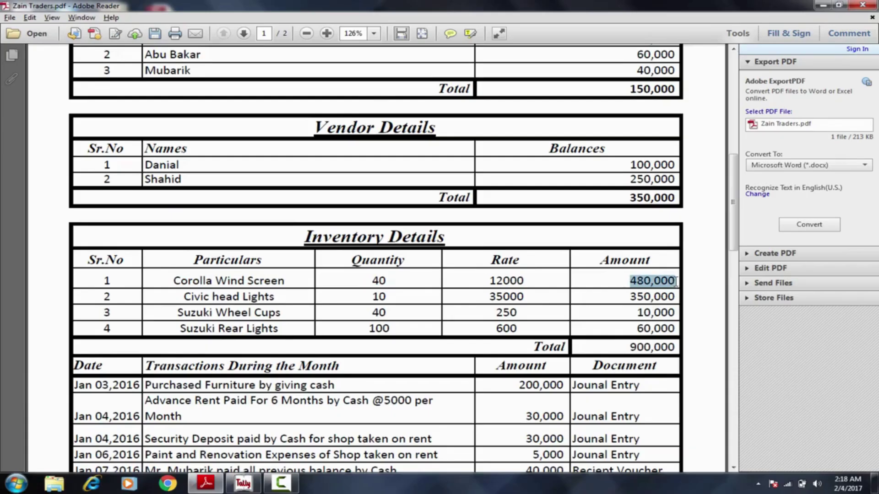
pyautogui.click(243, 483)
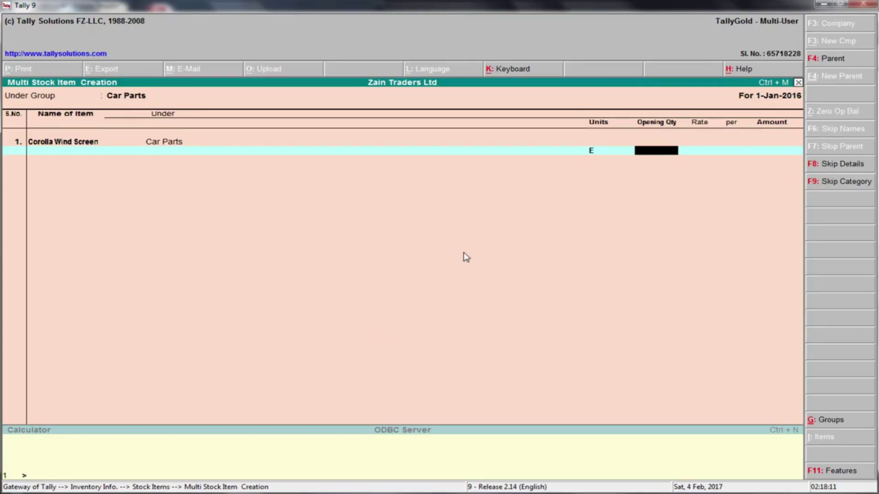
# - Set the Corolla Wind Screen opening quantity to 40 and its rate to 12,000 per E, and accept the calculated amount
pyautogui.write('40')
pyautogui.press('Return')
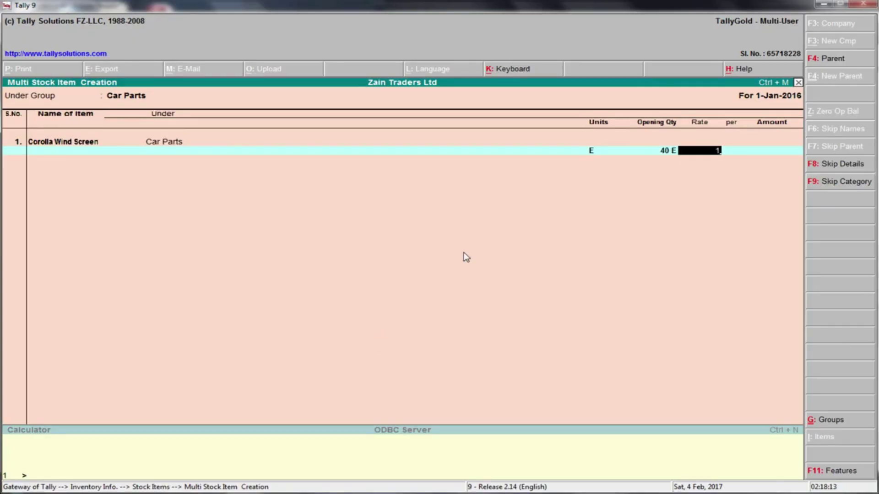
pyautogui.write('12,000')
pyautogui.press('Return')
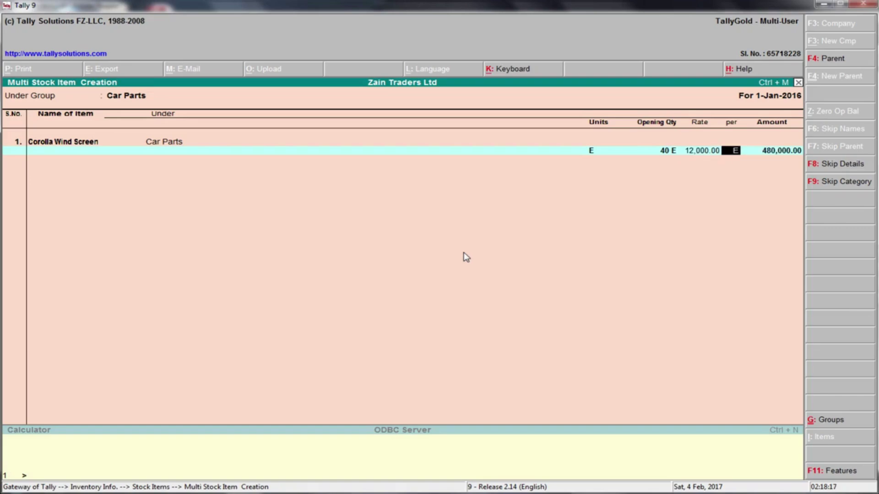
pyautogui.press('Return')
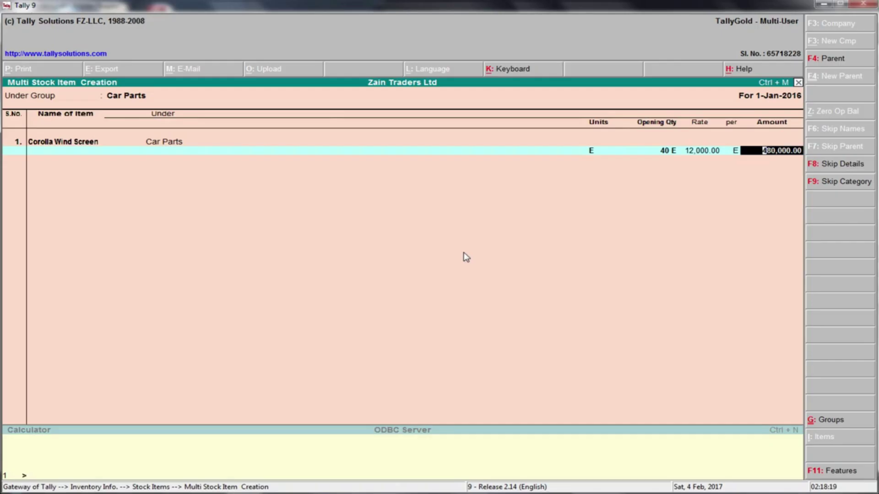
pyautogui.press('Return')
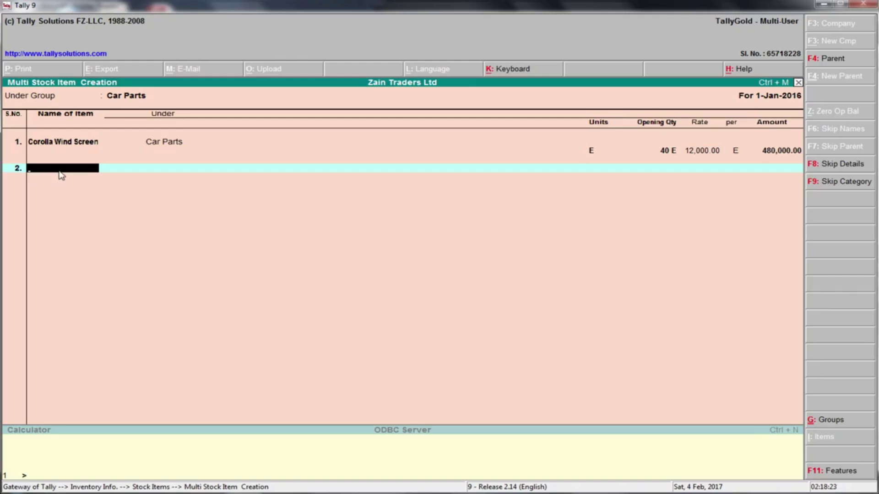
# - Copy Civic head Lights from the Zain Traders PDF and add it in Tally as the second item under Car Parts with unit E
pyautogui.click(824, 4)
pyautogui.moveTo(187, 297); pyautogui.dragTo(274, 302)
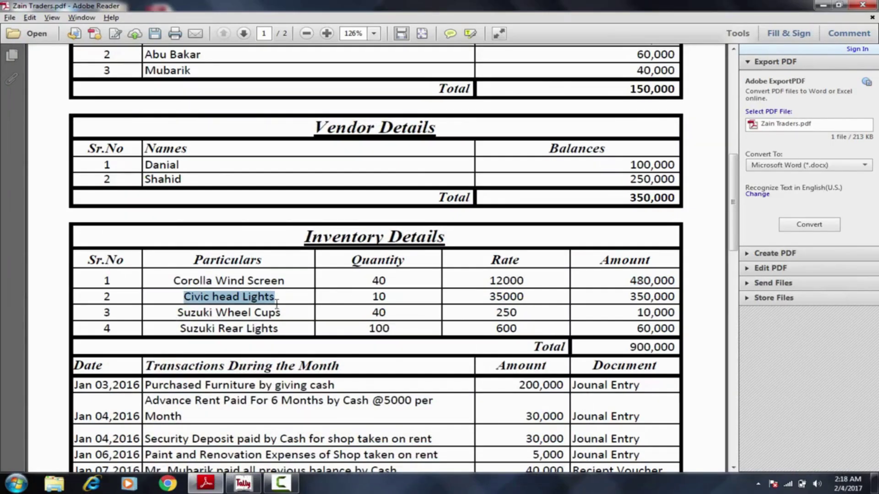
pyautogui.click(251, 484)
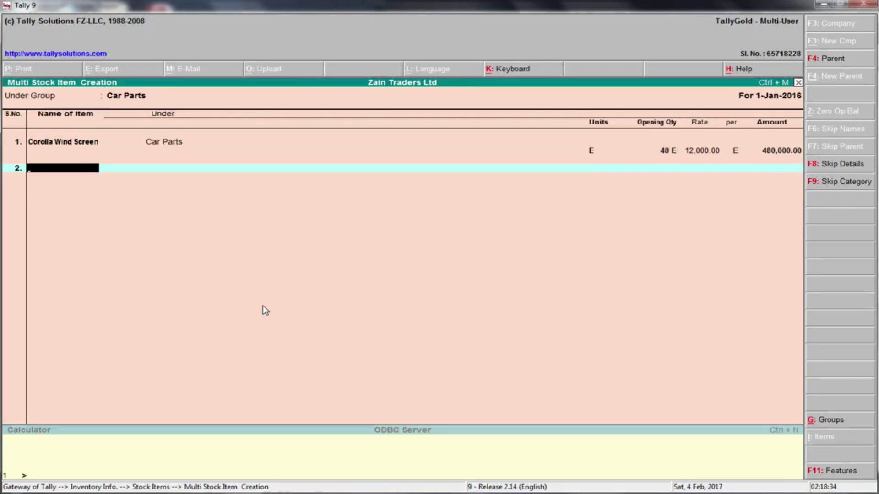
pyautogui.hotkey('ctrl', 'alt', 'v')
pyautogui.press('Return')
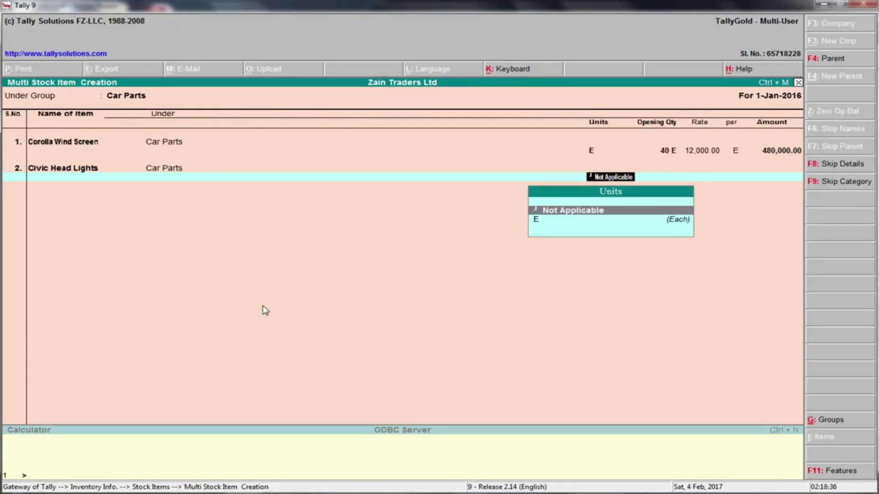
pyautogui.press('Down')
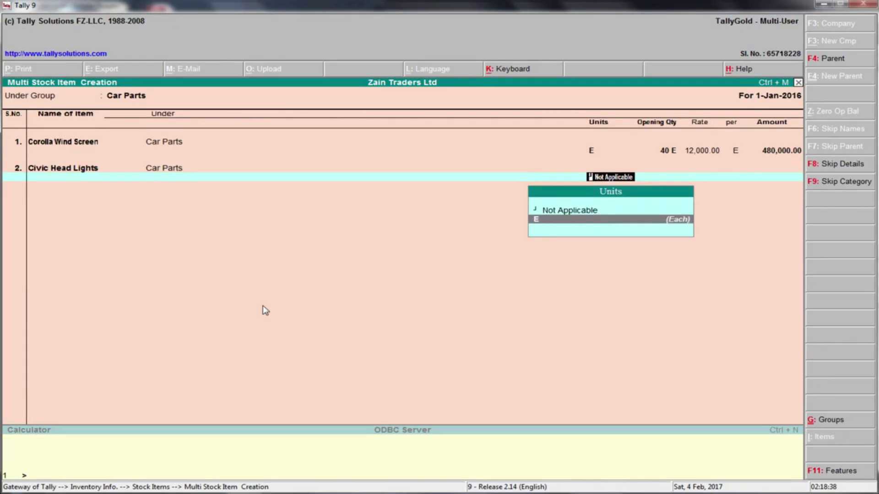
pyautogui.press('Up')
pyautogui.press('Down')
pyautogui.press('Return')
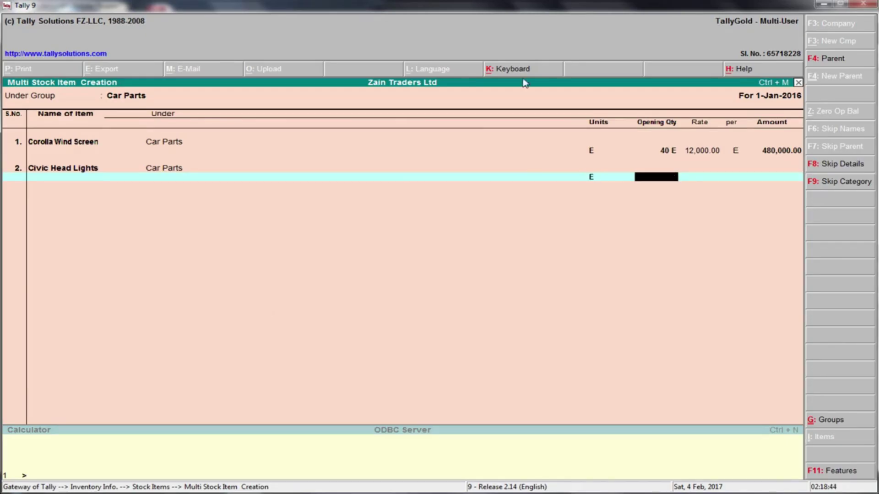
# - Switch to the Zain Traders PDF in Adobe Reader to examine the Civic head Lights quantity and rate
pyautogui.click(822, 4)
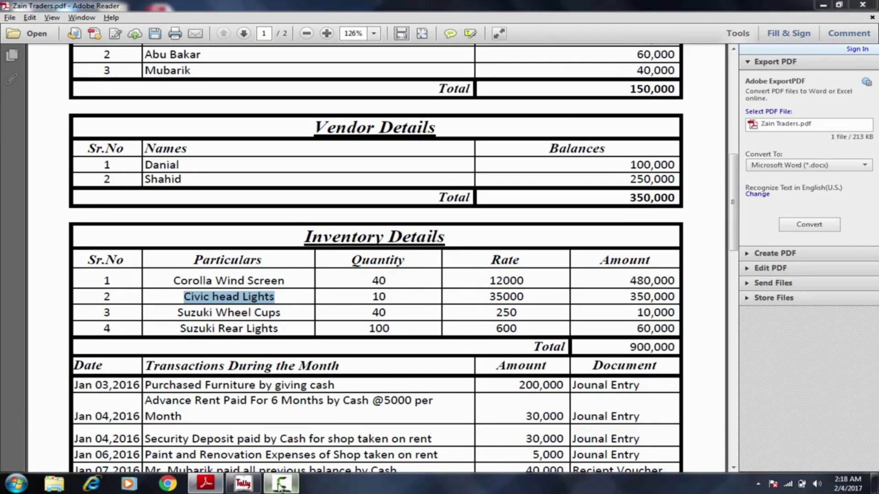
pyautogui.click(281, 483)
pyautogui.click(852, 402)
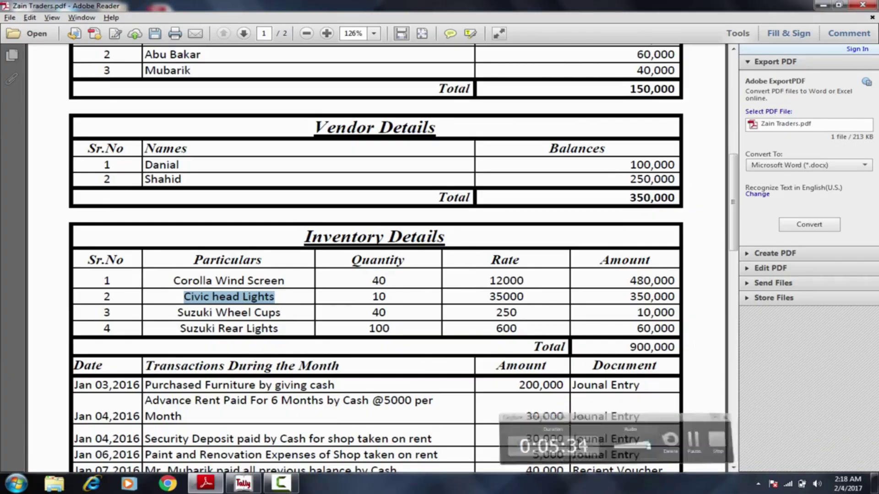
# - Switch to Tally, set the Civic Head Lights opening quantity to 10 and rate to 35,000 per E, and accept the calculated amount
pyautogui.click(242, 484)
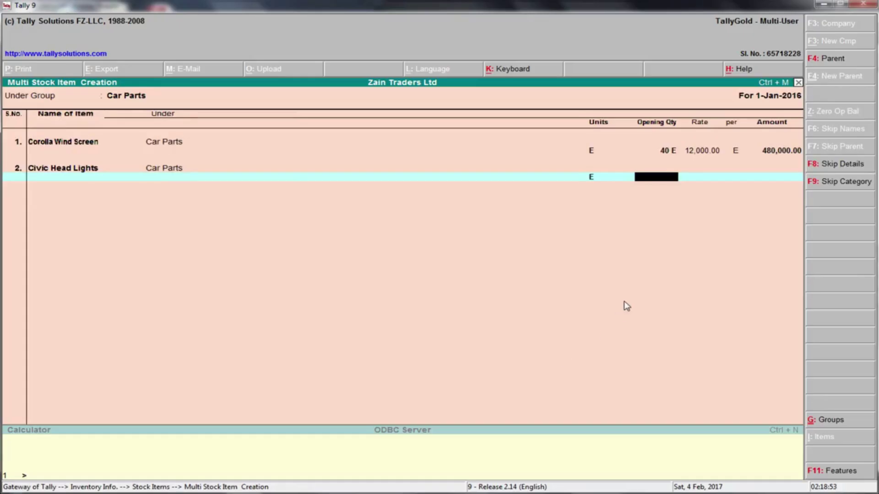
pyautogui.press('Return')
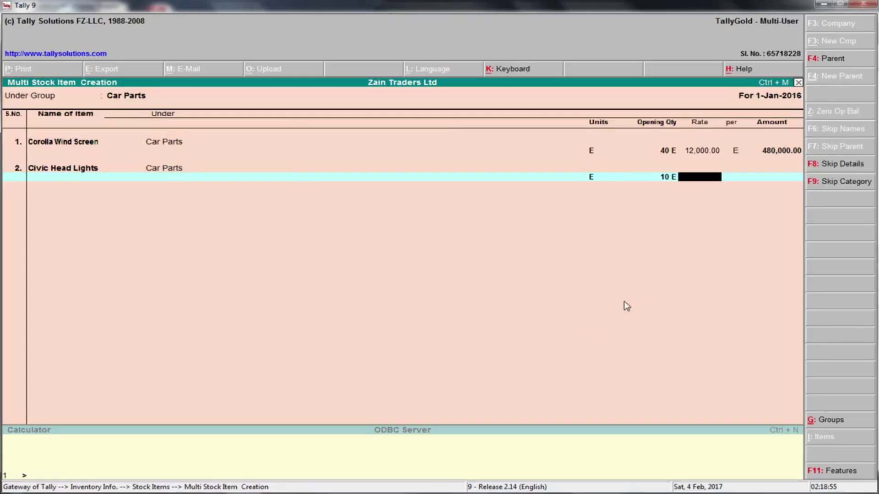
pyautogui.write('35,000')
pyautogui.press('Return')
pyautogui.press('Return')
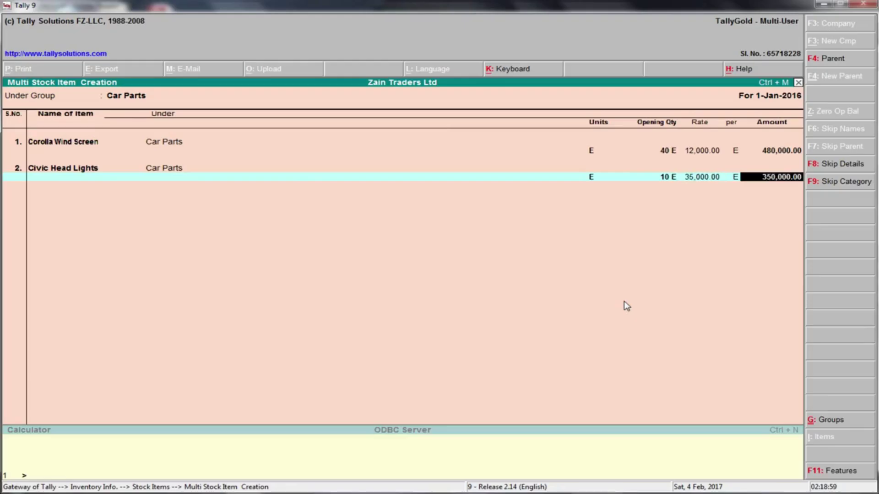
pyautogui.press('Return')
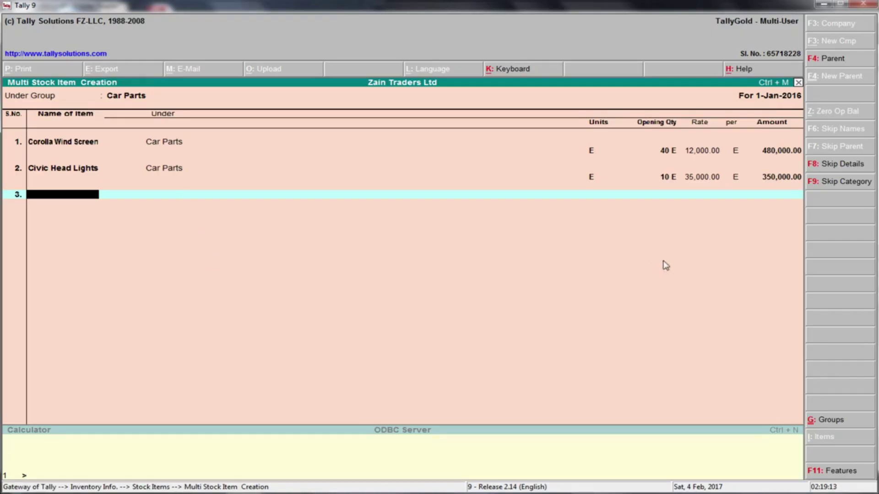
# - Switch to the Zain Traders PDF in Adobe Reader and examine the inventory amounts and the debit and credit totals of the opening balances
pyautogui.click(823, 4)
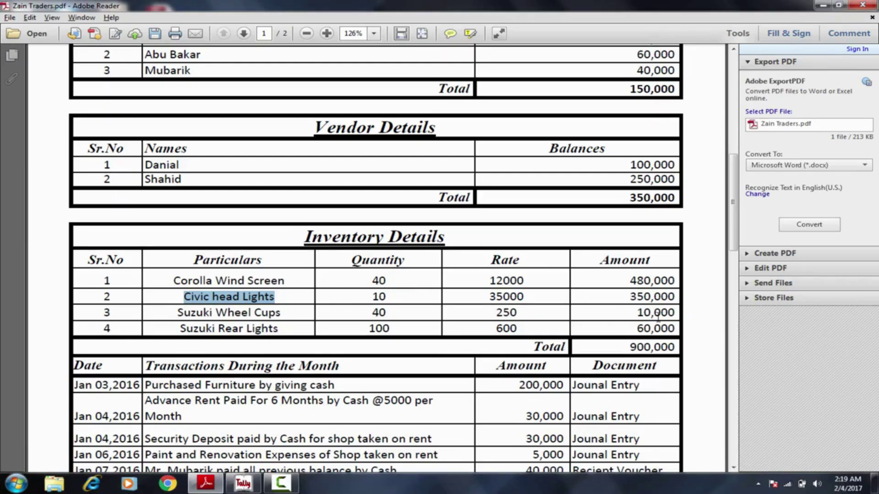
pyautogui.click(629, 281)
pyautogui.moveTo(629, 282); pyautogui.dragTo(655, 328)
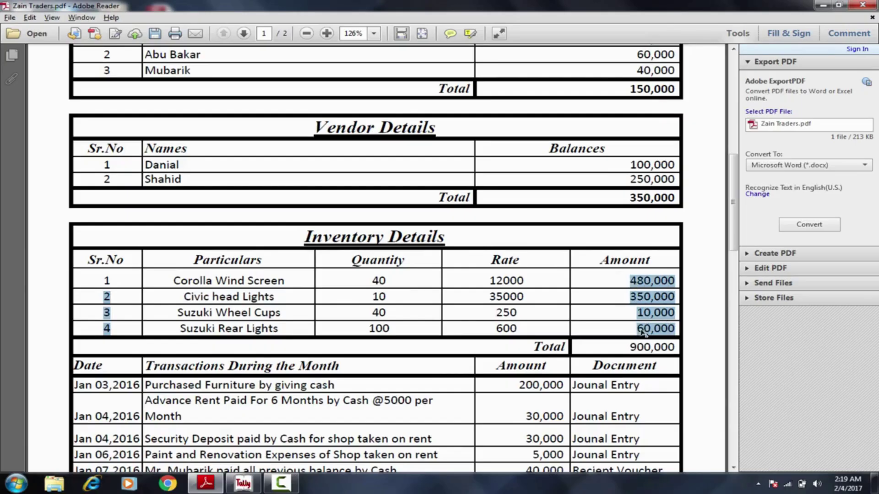
pyautogui.click(599, 303)
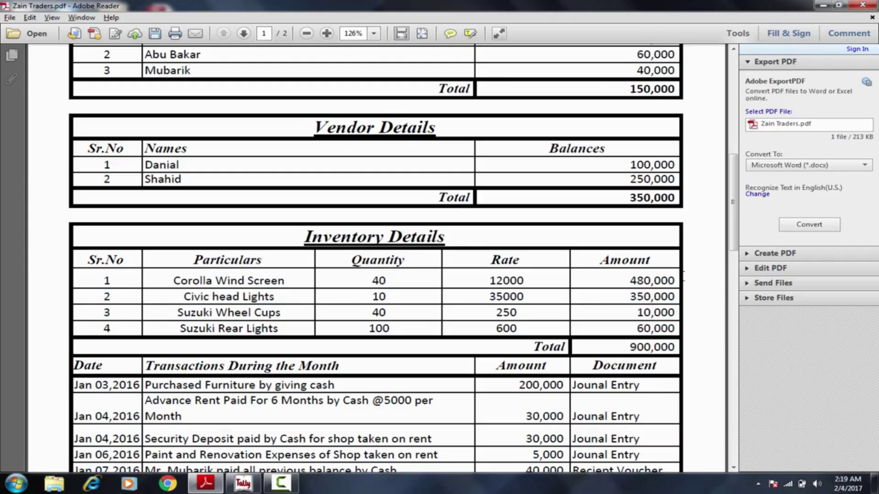
pyautogui.scroll(-3, 732, 229)
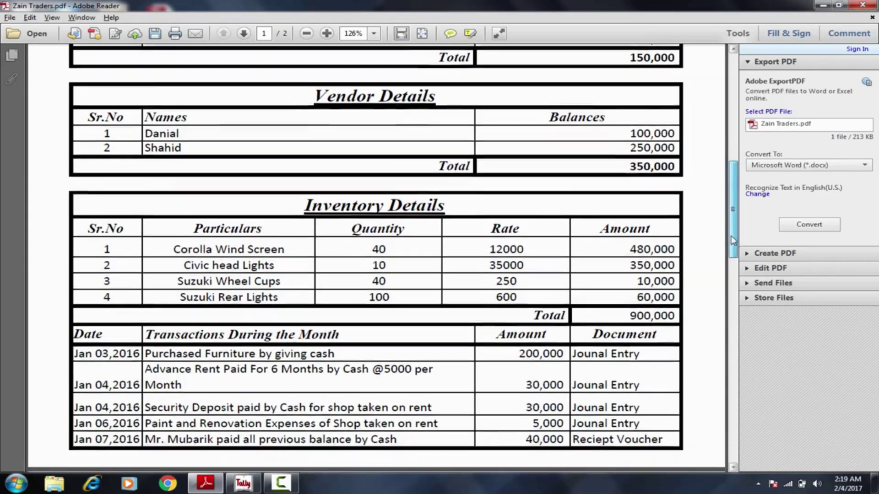
pyautogui.moveTo(734, 242); pyautogui.dragTo(734, 254)
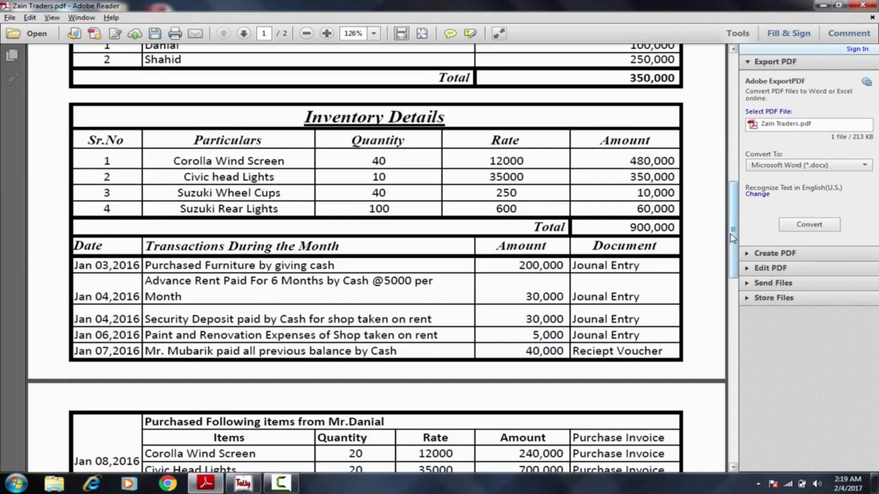
pyautogui.scroll(5, 726, 169)
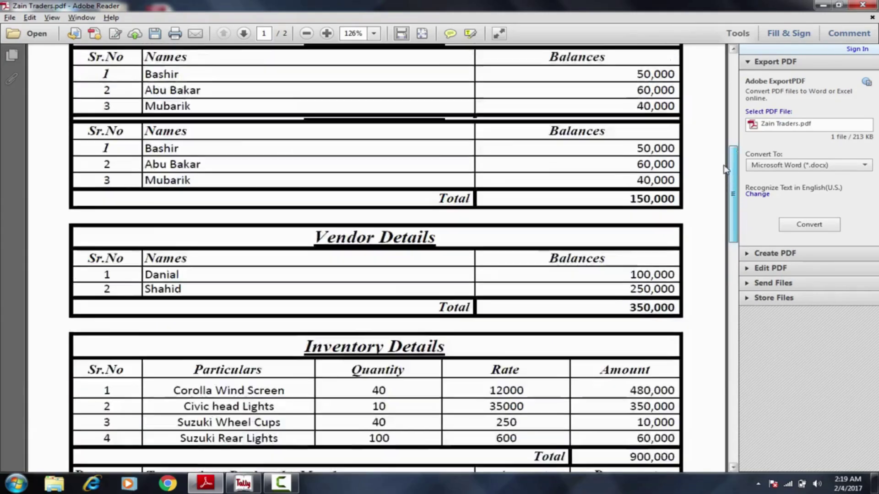
pyautogui.scroll(6, 726, 170)
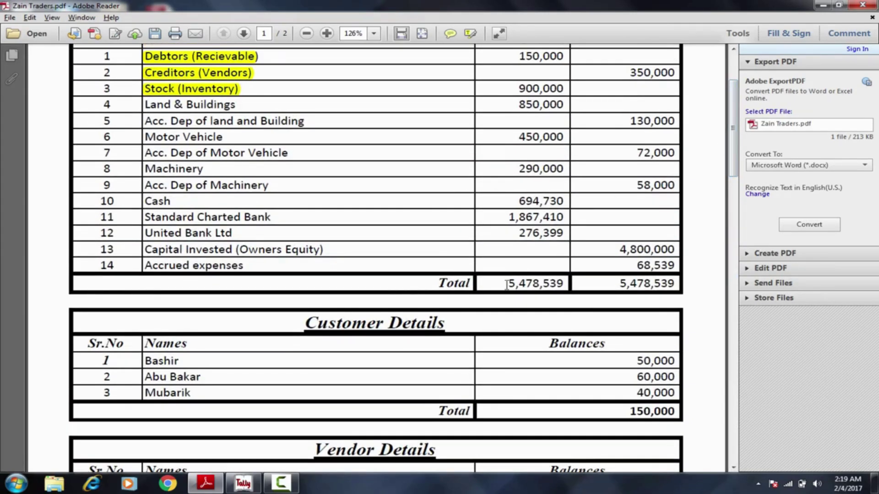
pyautogui.moveTo(507, 285); pyautogui.dragTo(643, 283)
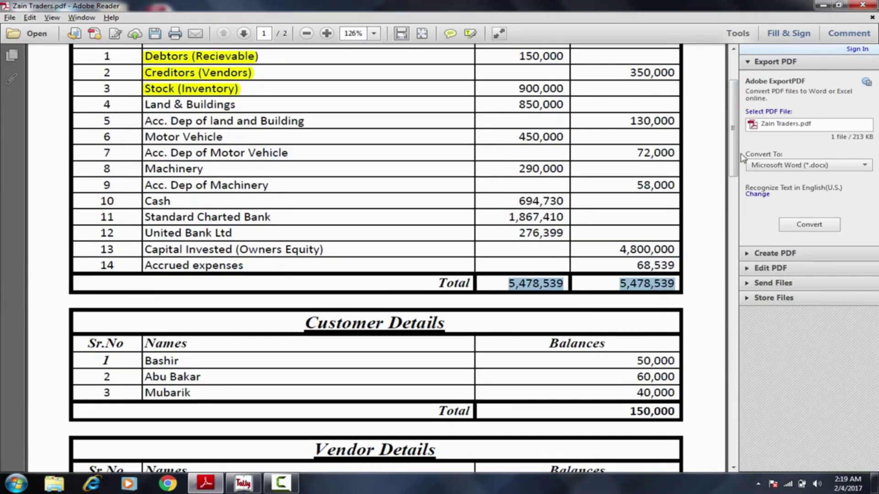
pyautogui.scroll(-8, 602, 279)
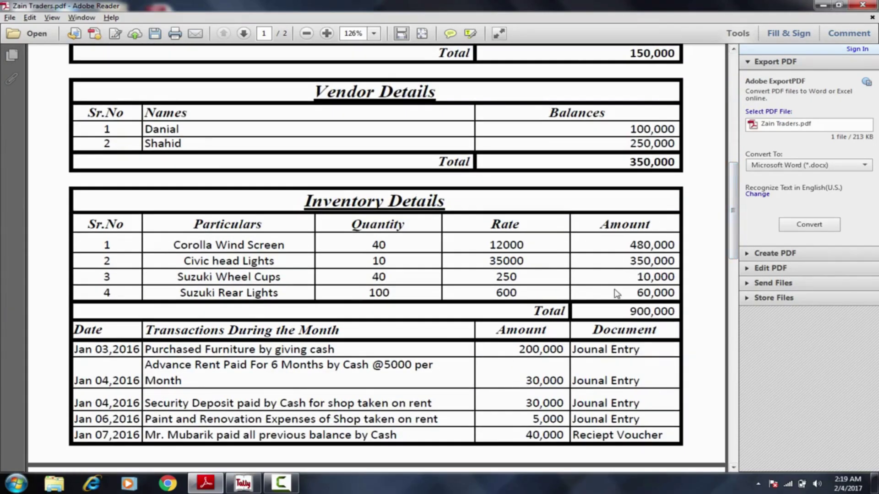